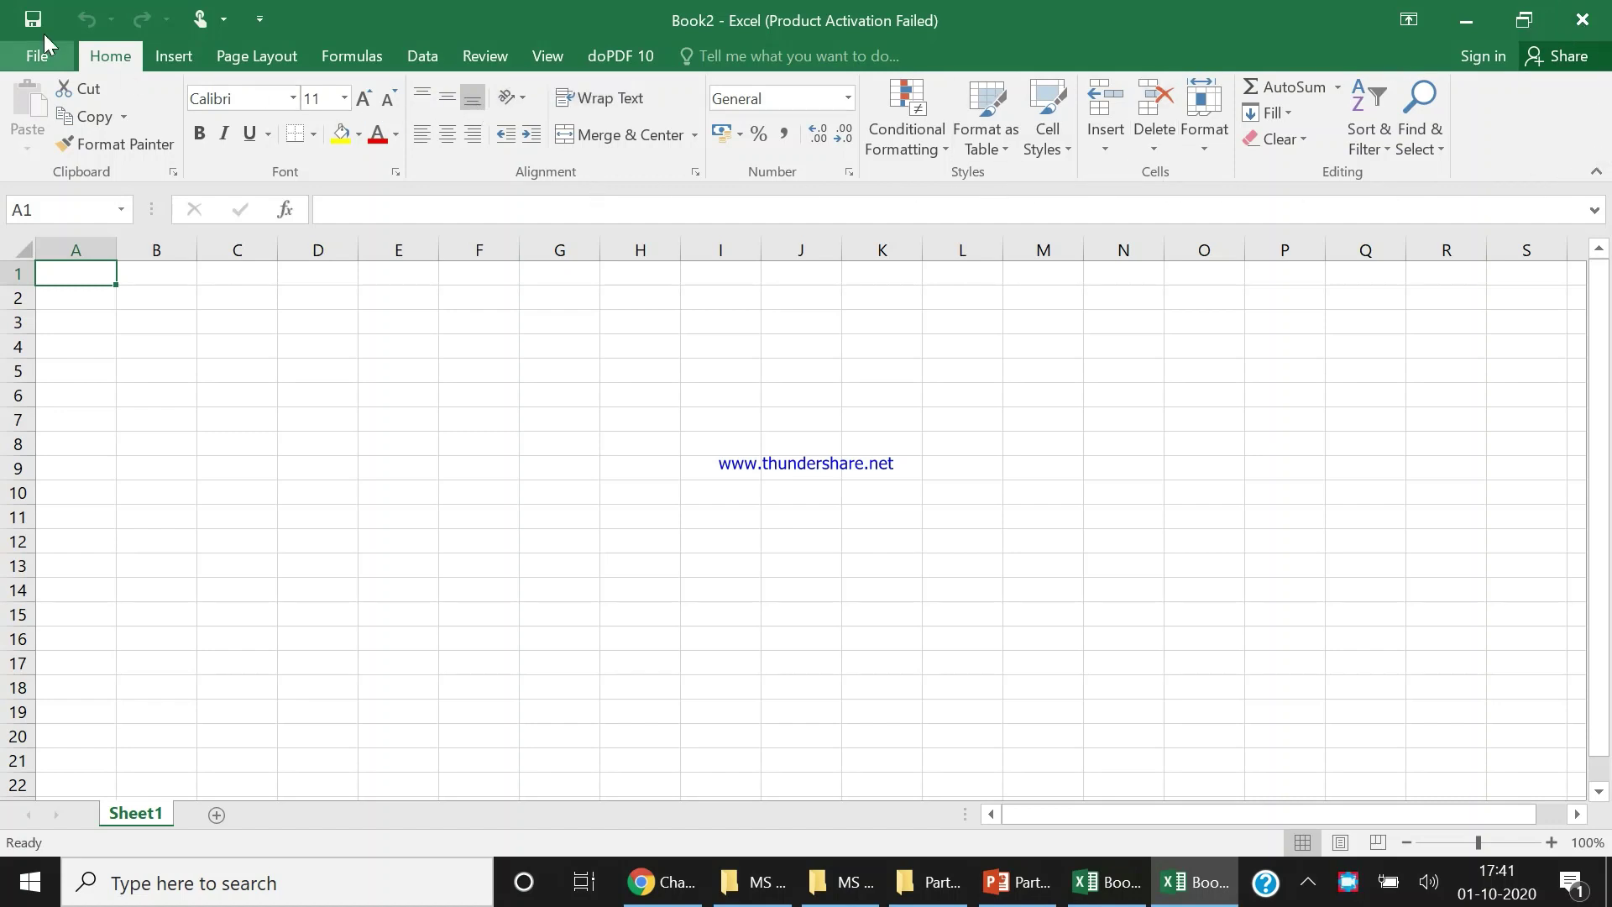
# - Look over the file page and the command sets for inserting, page layout, formulas, data, reviewing and viewing
pyautogui.click(42, 63)
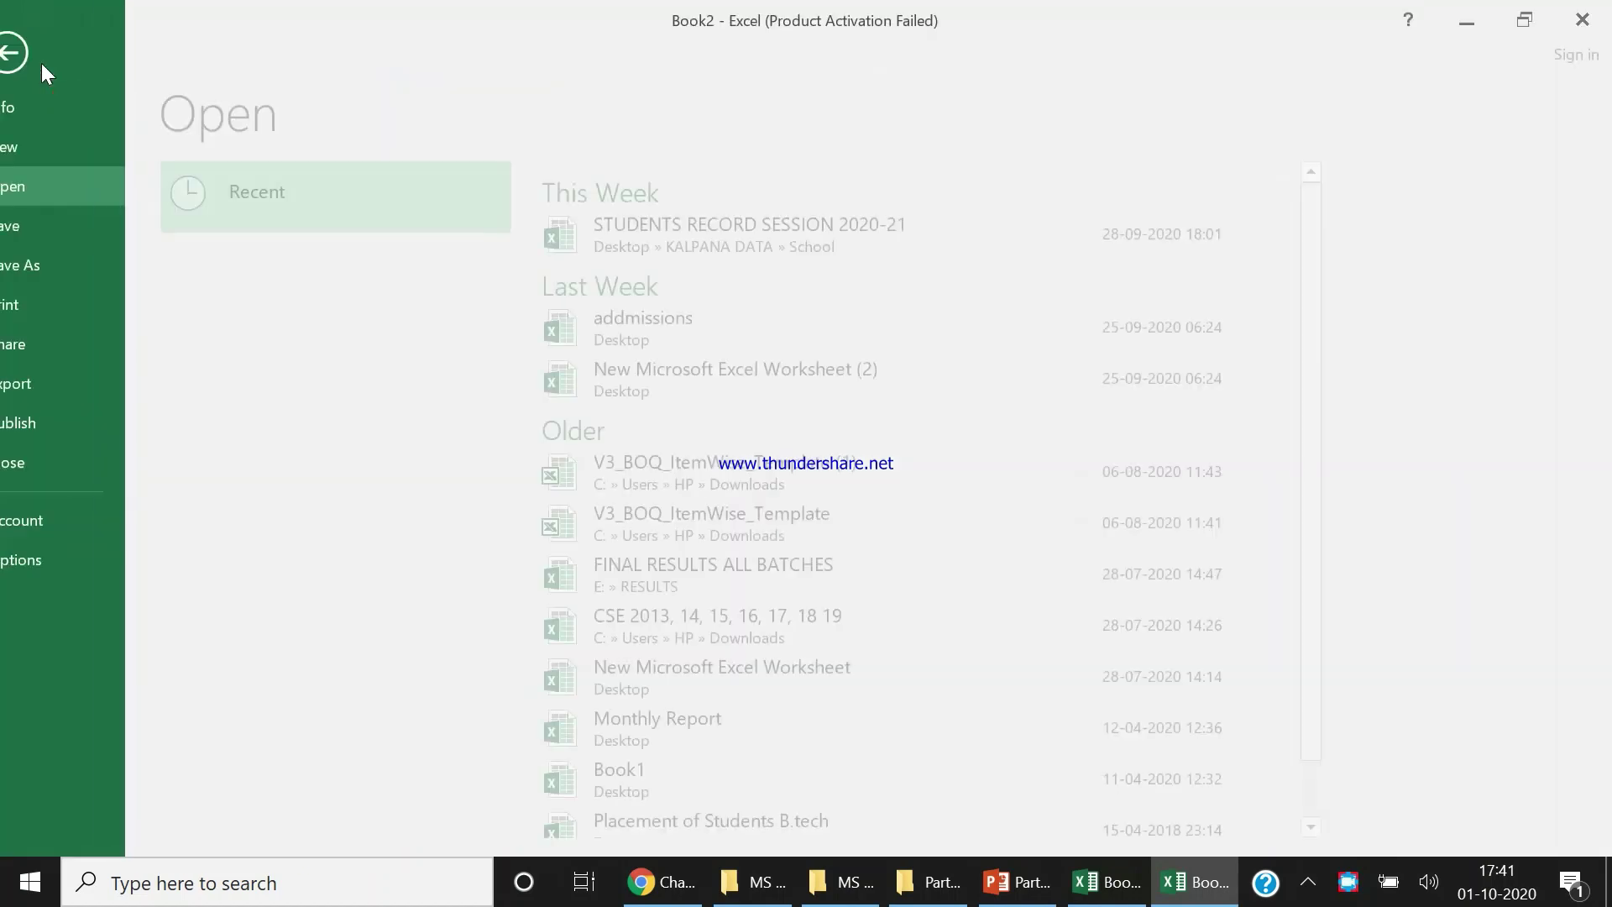
pyautogui.click(42, 48)
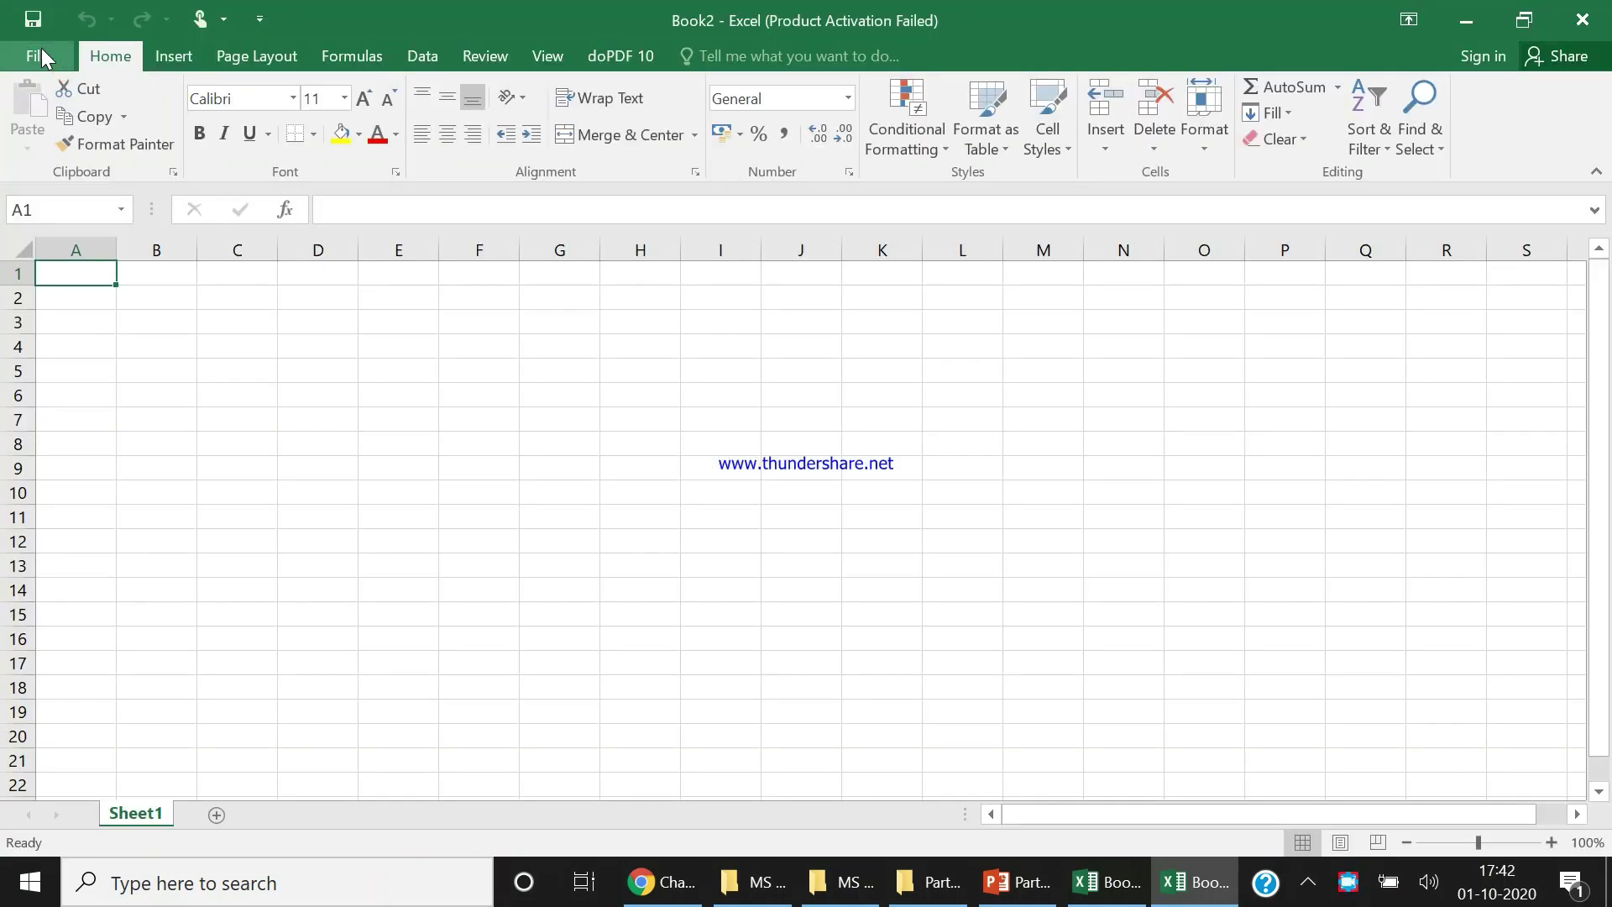
pyautogui.click(171, 67)
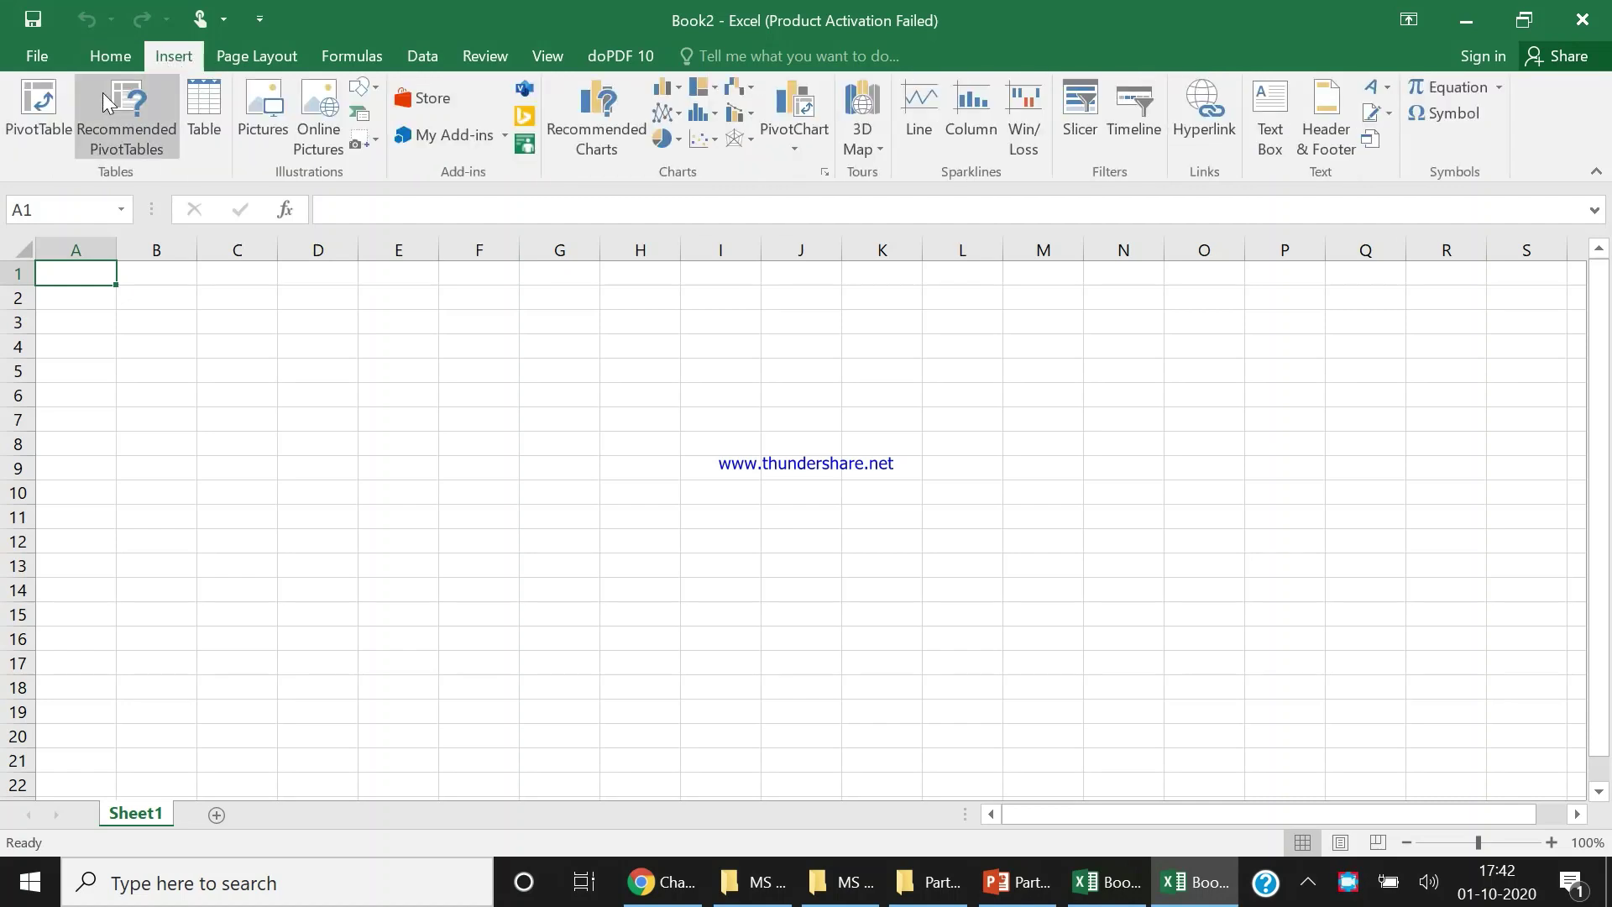
pyautogui.click(261, 57)
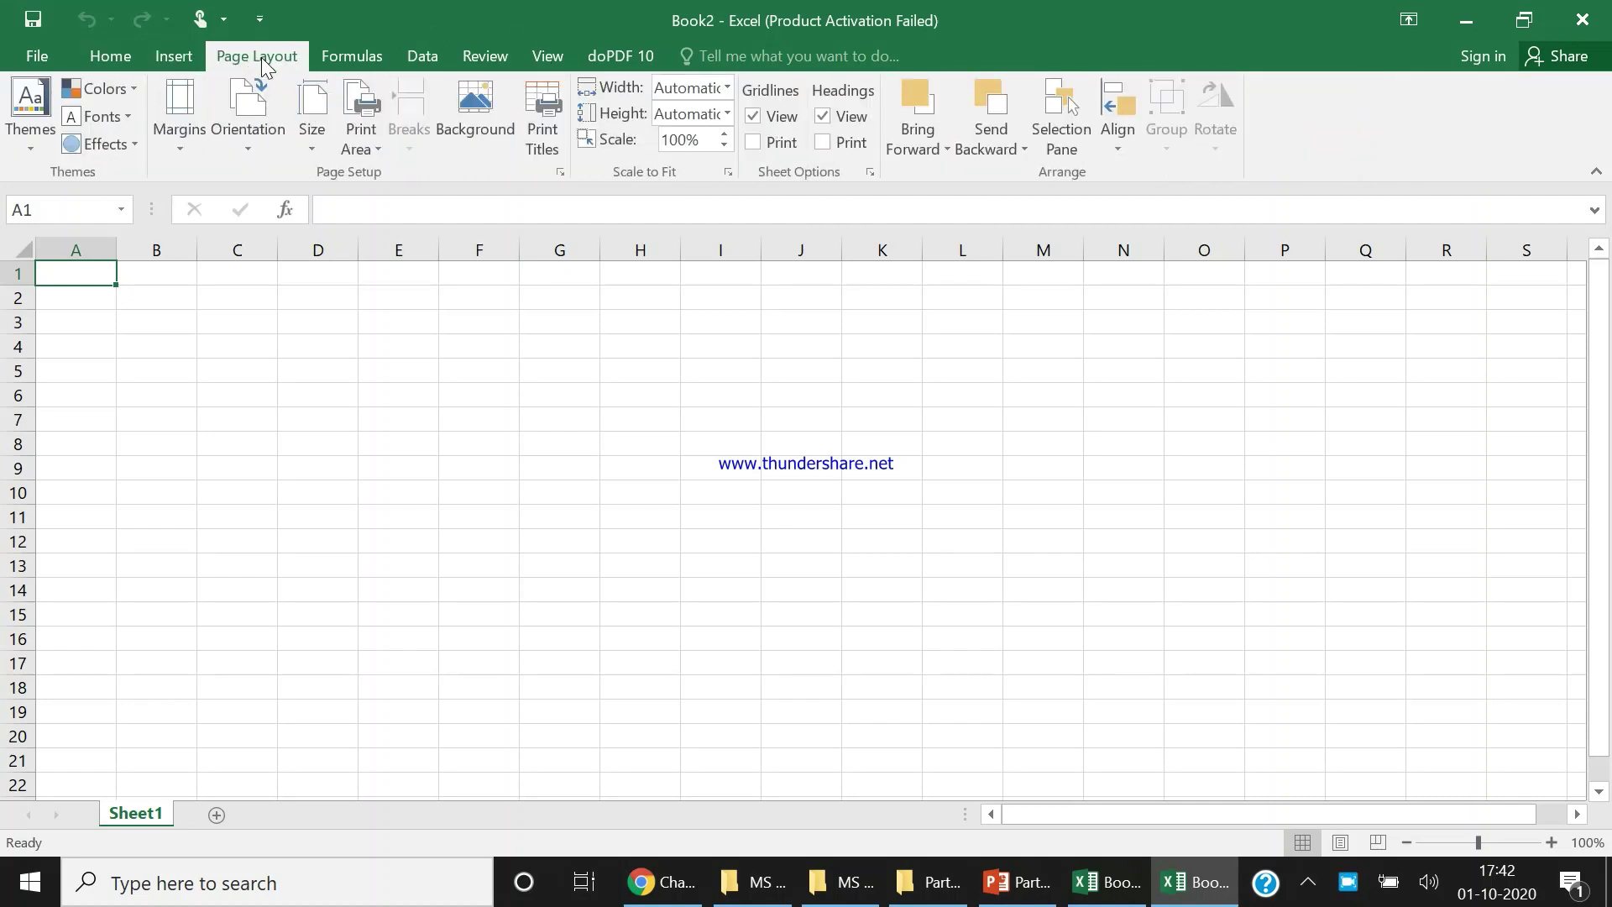
pyautogui.click(357, 64)
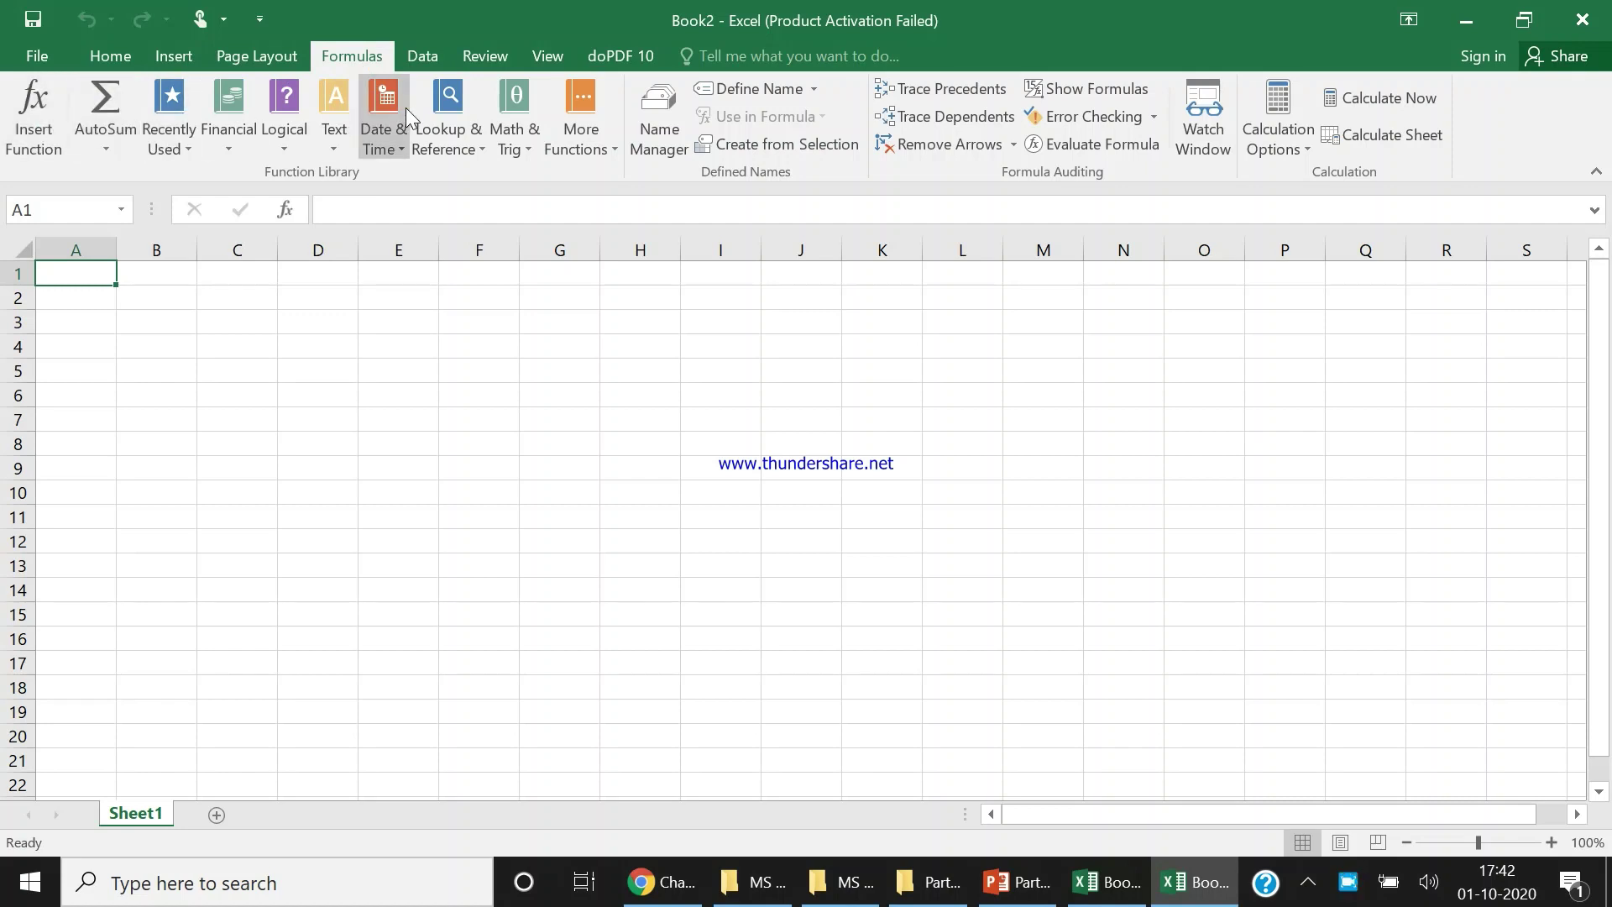
pyautogui.click(426, 58)
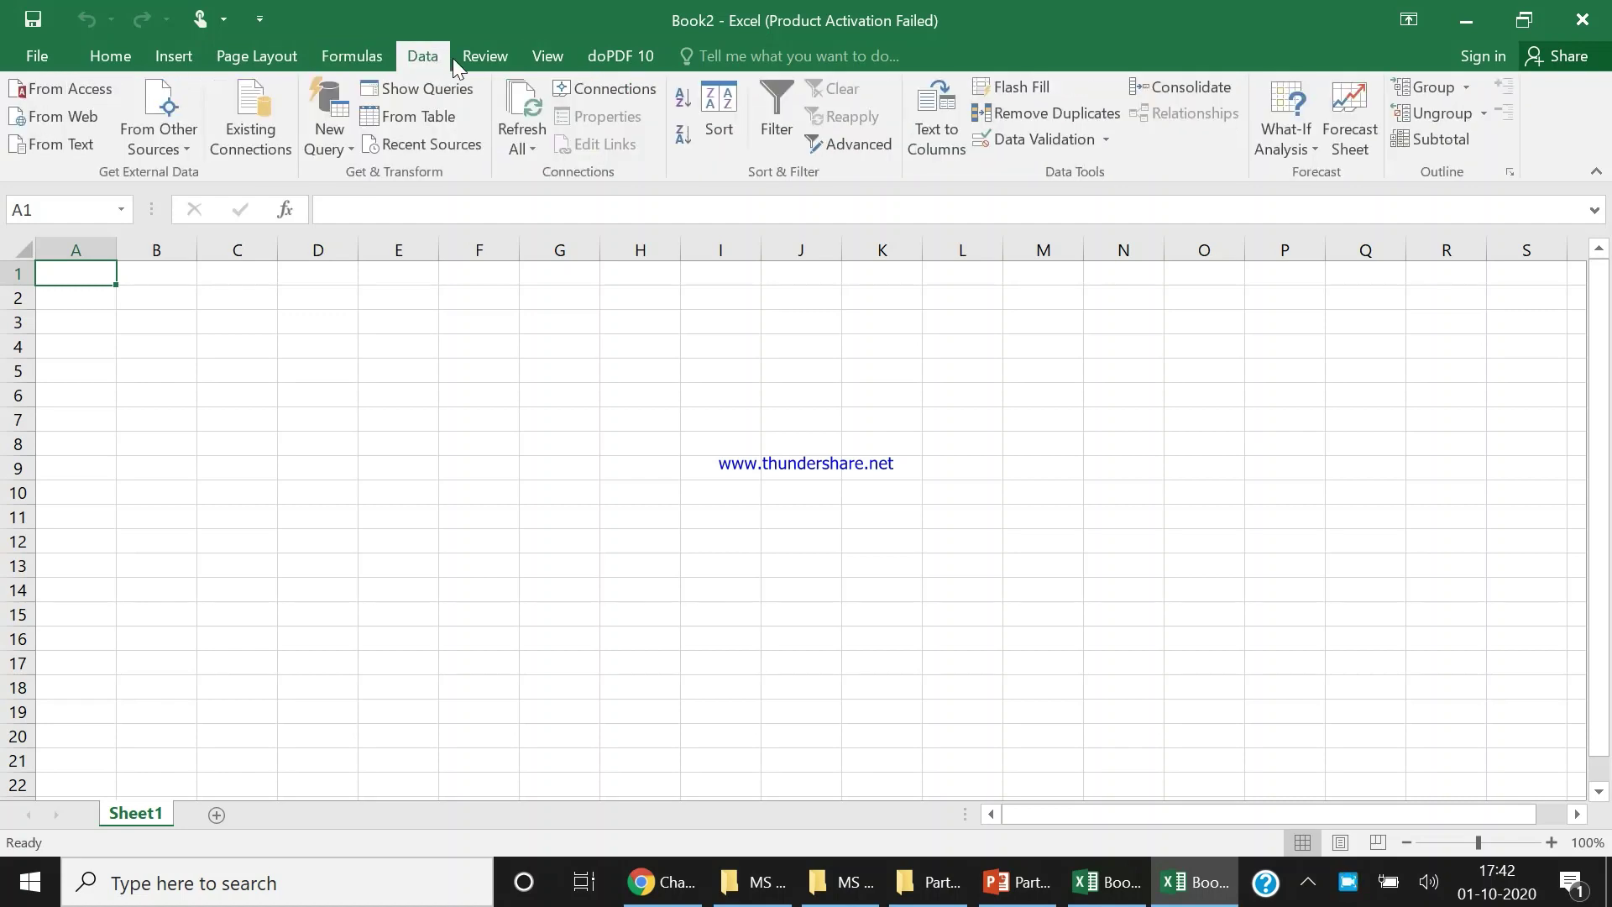
pyautogui.click(475, 58)
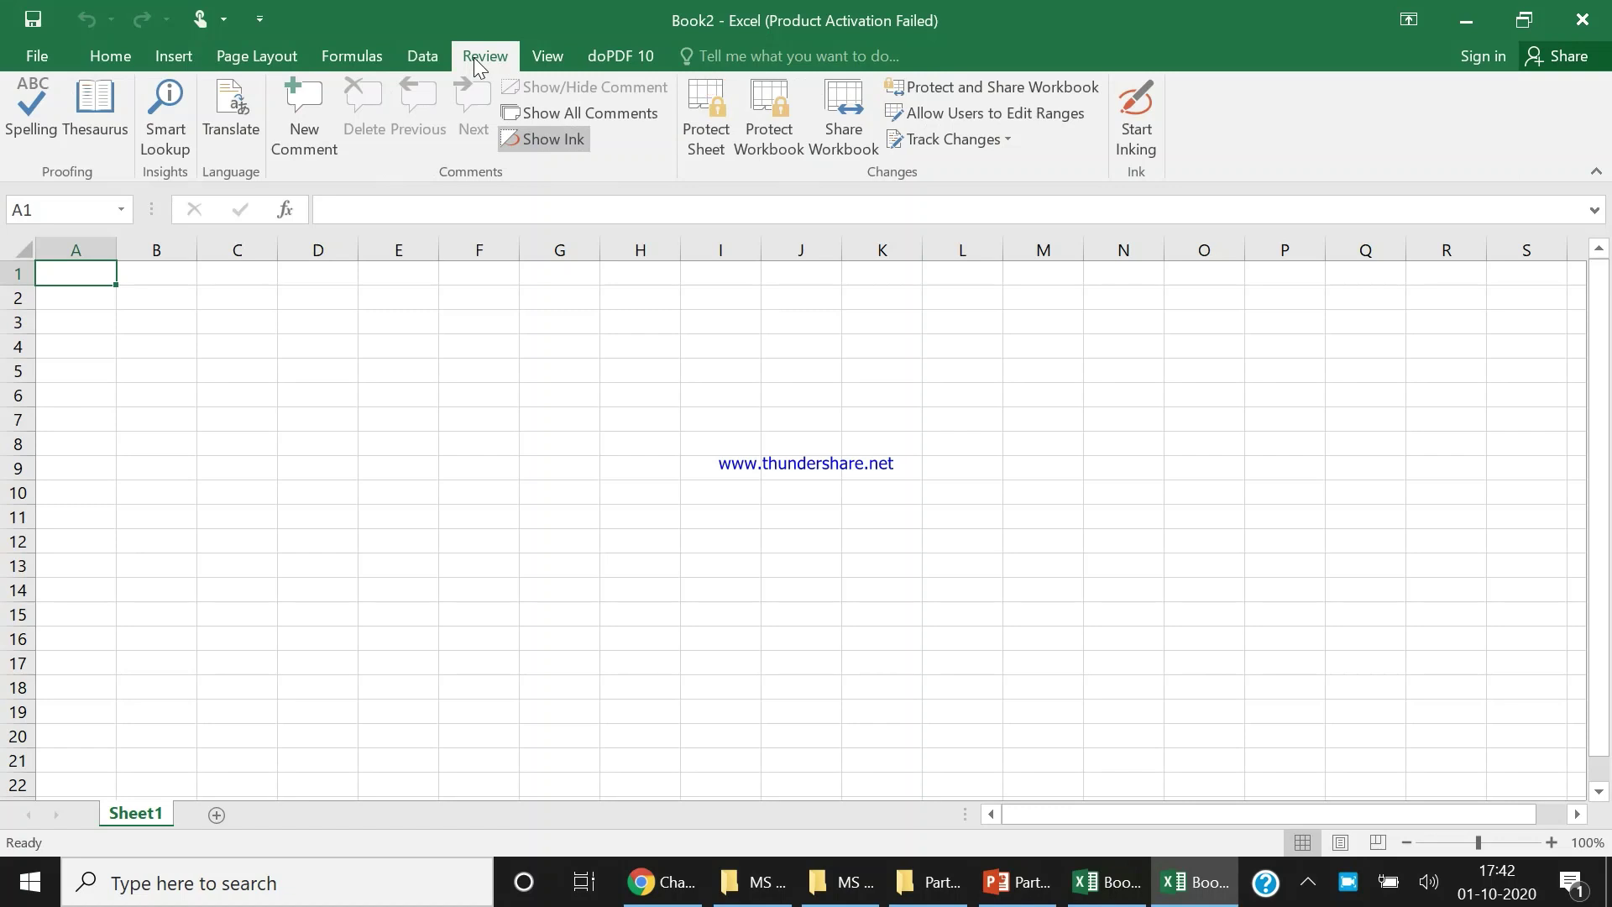
pyautogui.click(552, 58)
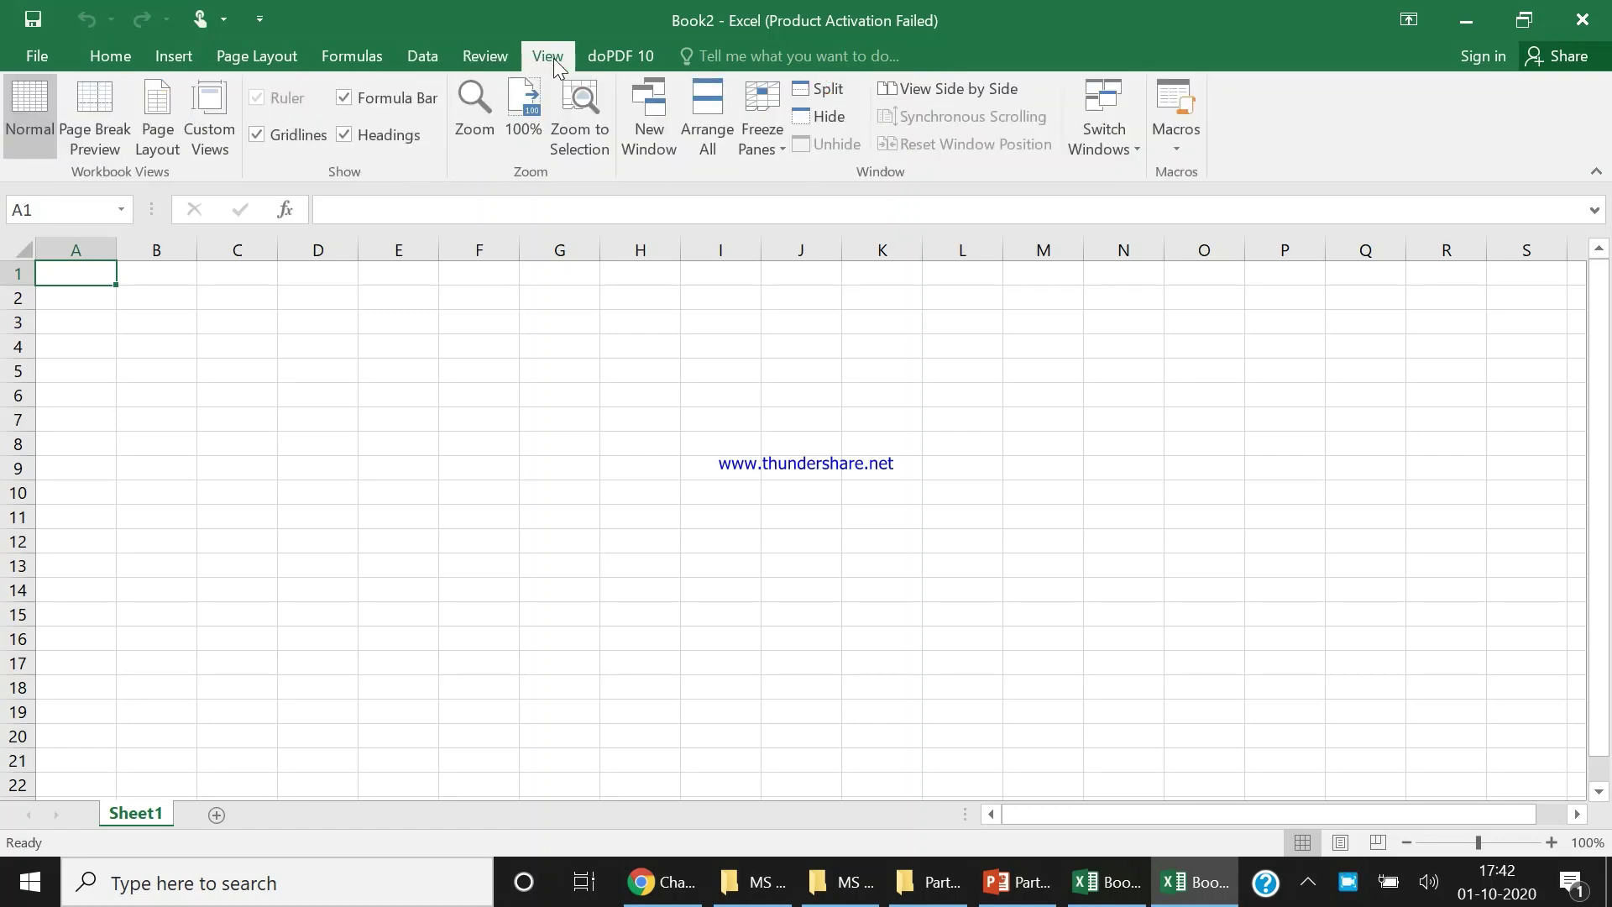
pyautogui.click(104, 61)
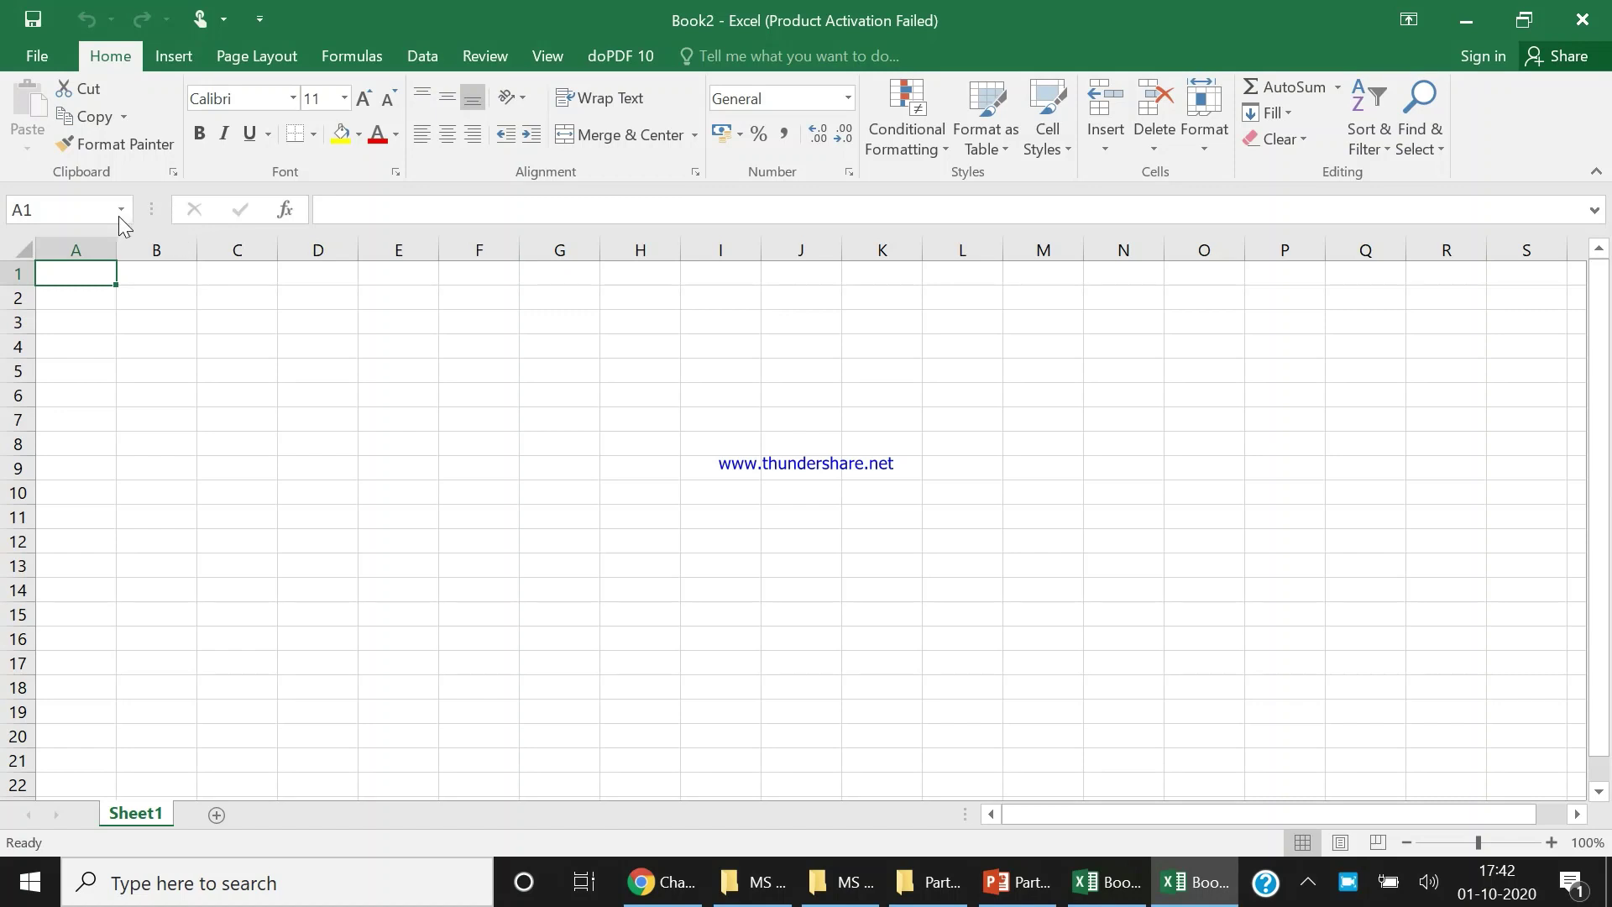
# - Select cells C1, B3 and B2 in turn to examine how each cell's address is shown
pyautogui.click(402, 215)
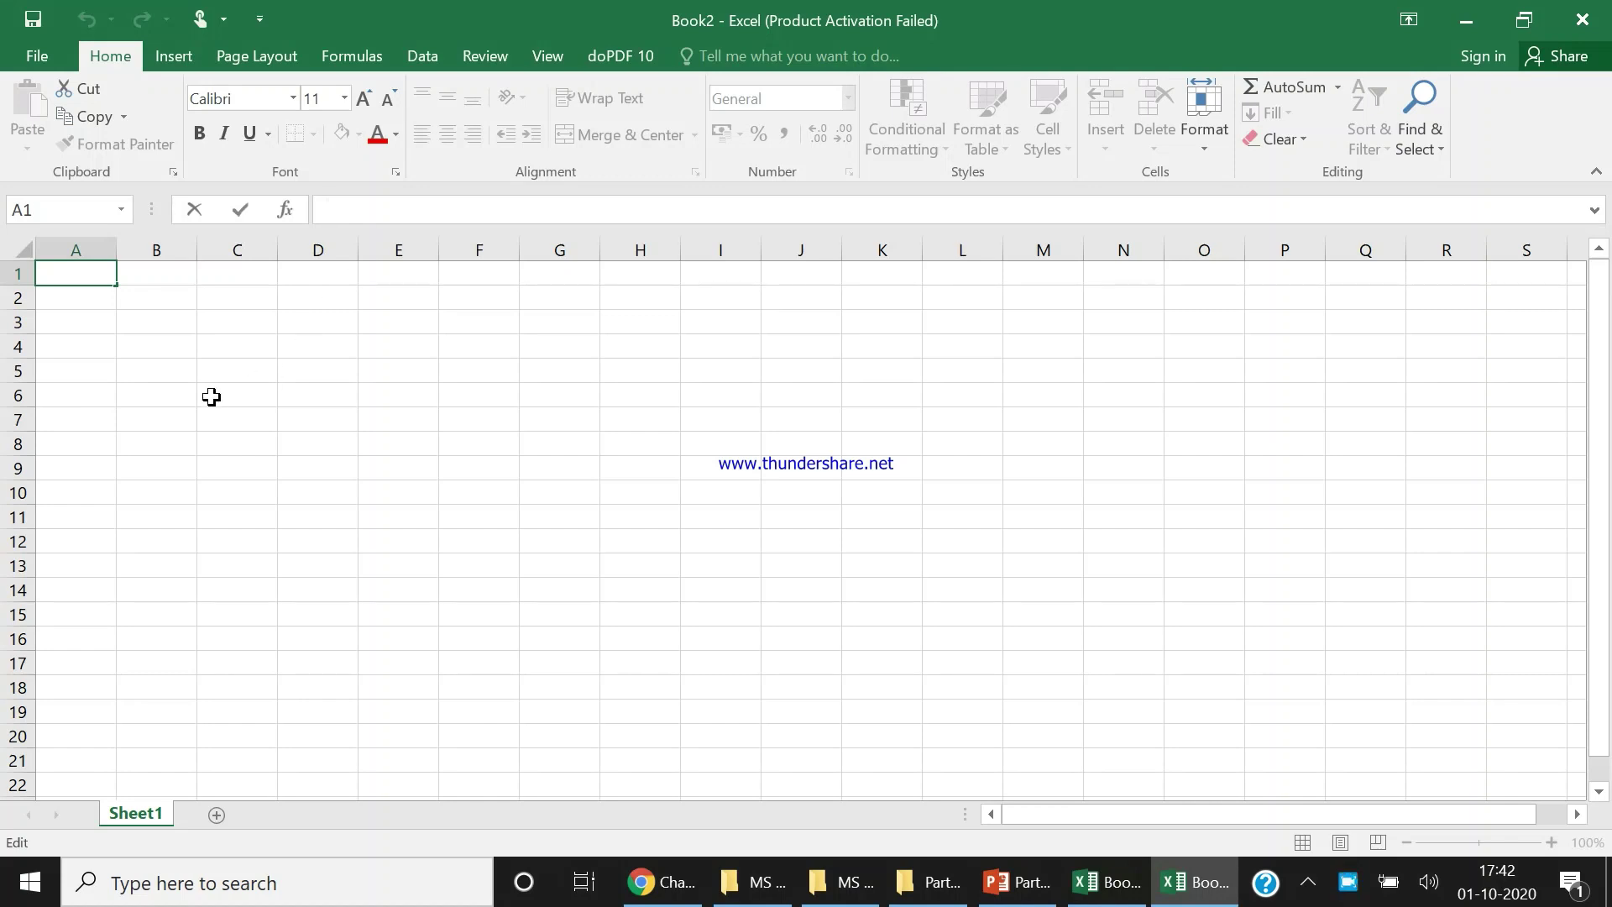
pyautogui.click(253, 283)
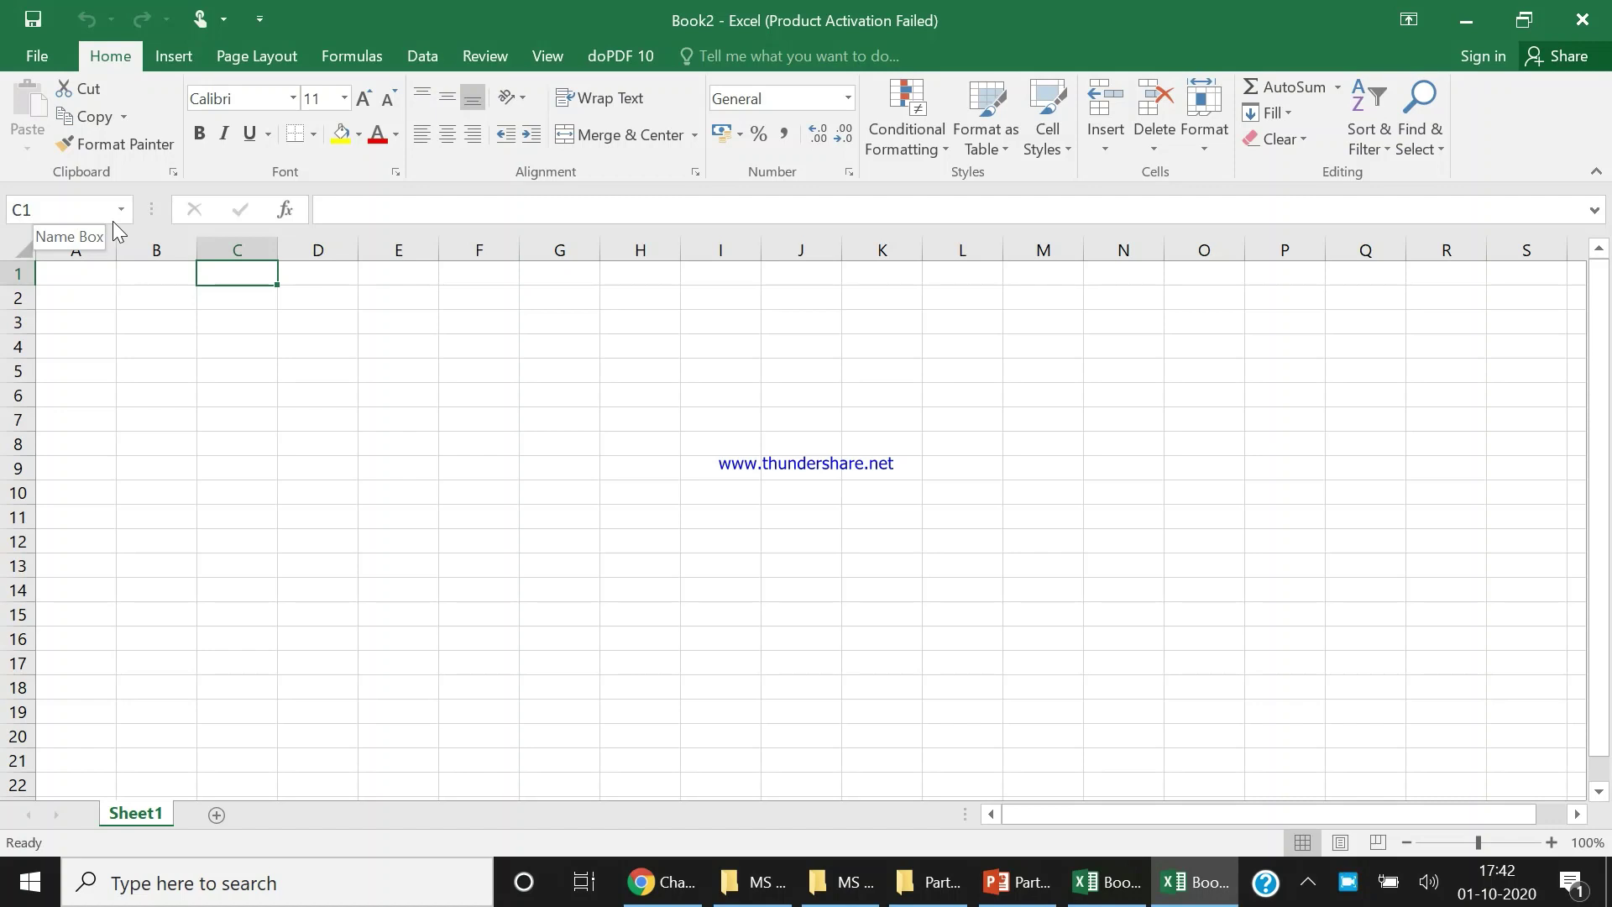
pyautogui.click(171, 321)
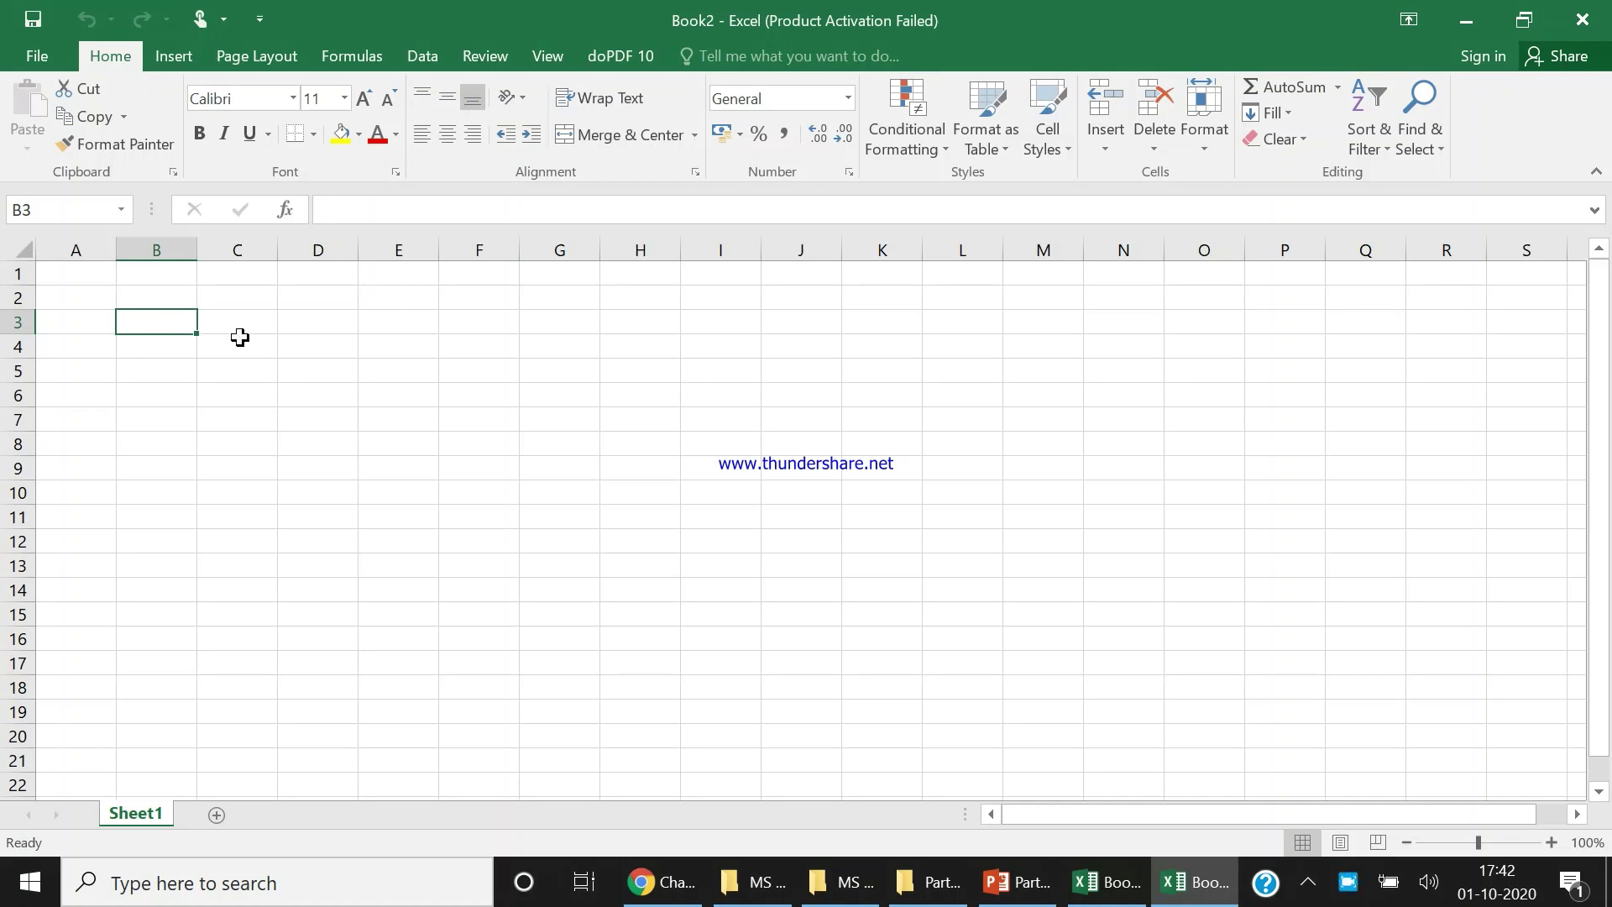
pyautogui.click(177, 289)
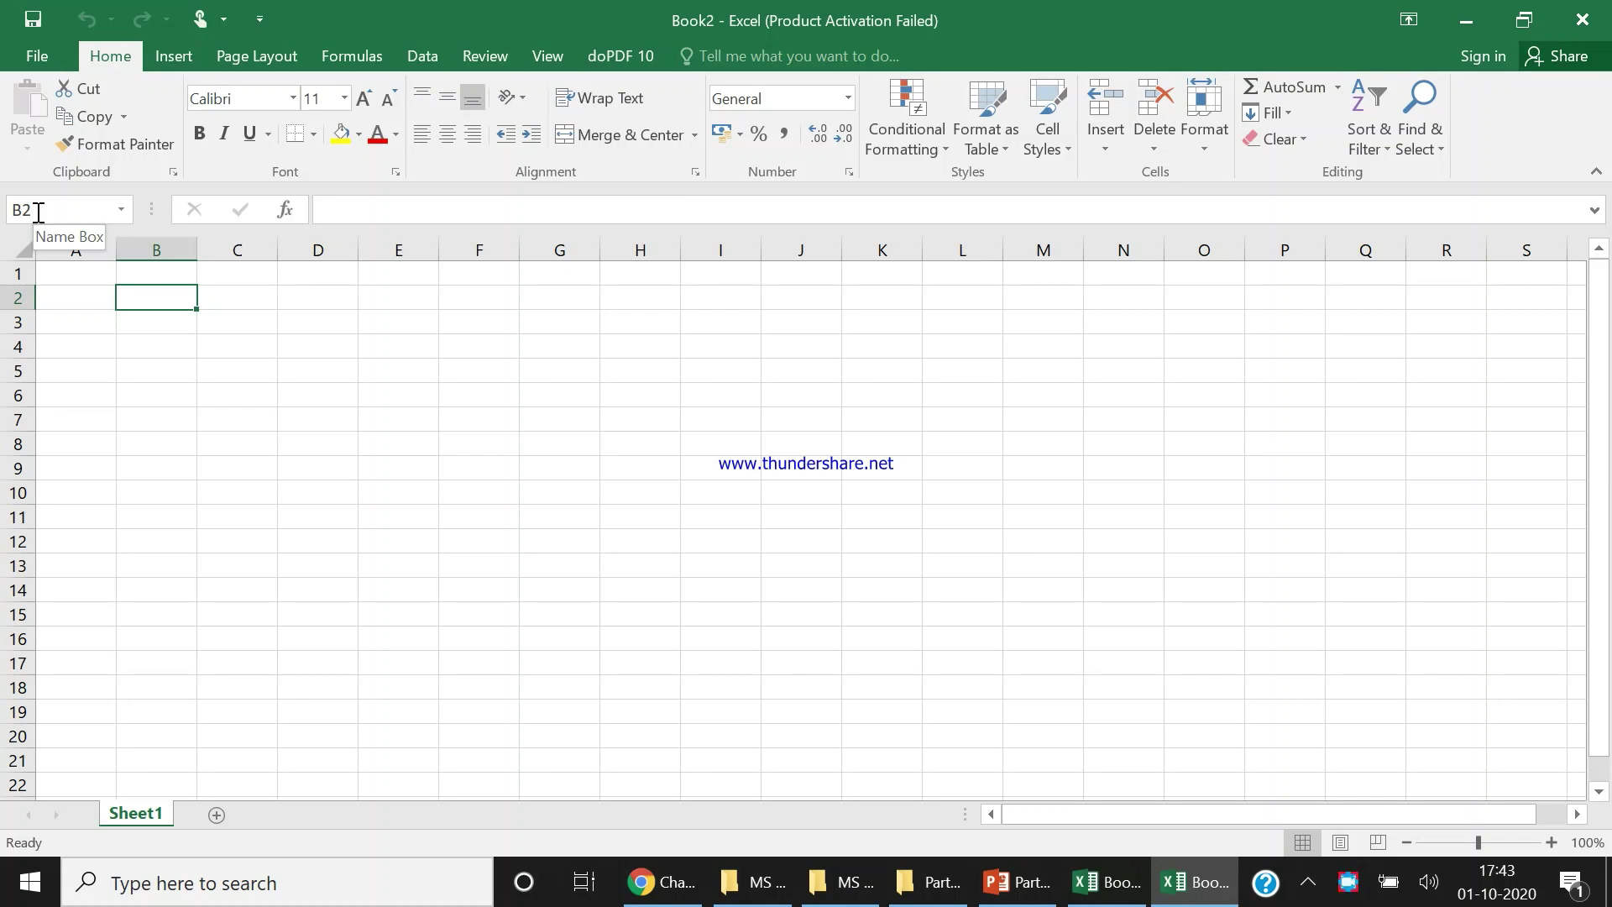
# - Enter the trial entries "mn," in E5, 7 in E6 and y in E8, and clear the range E5:E10
pyautogui.click(370, 363)
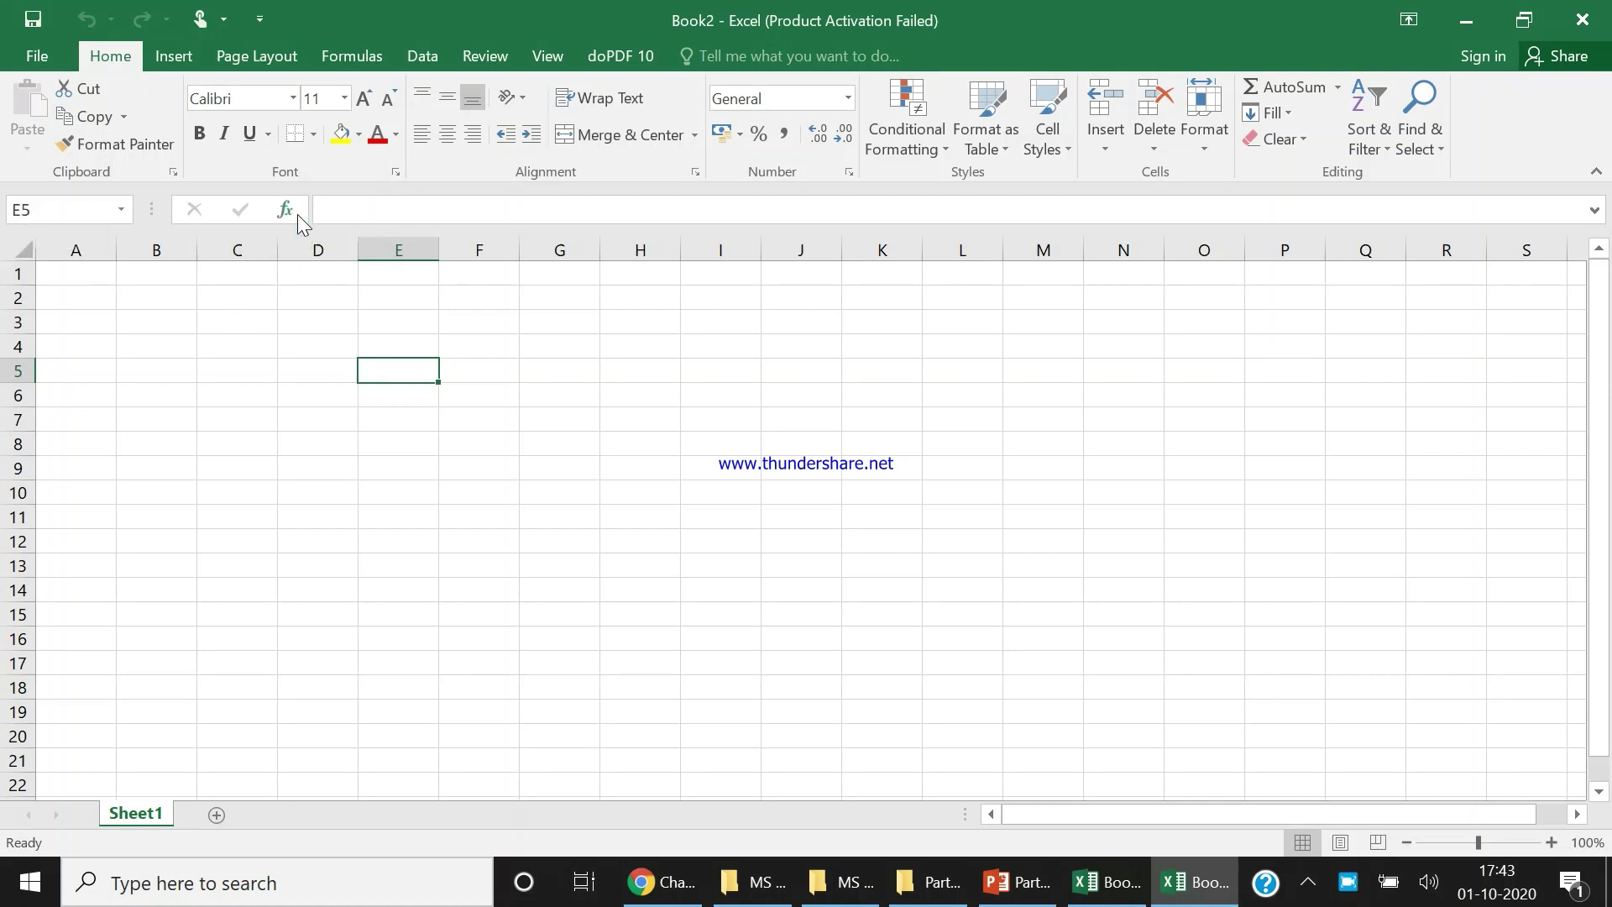
pyautogui.click(361, 206)
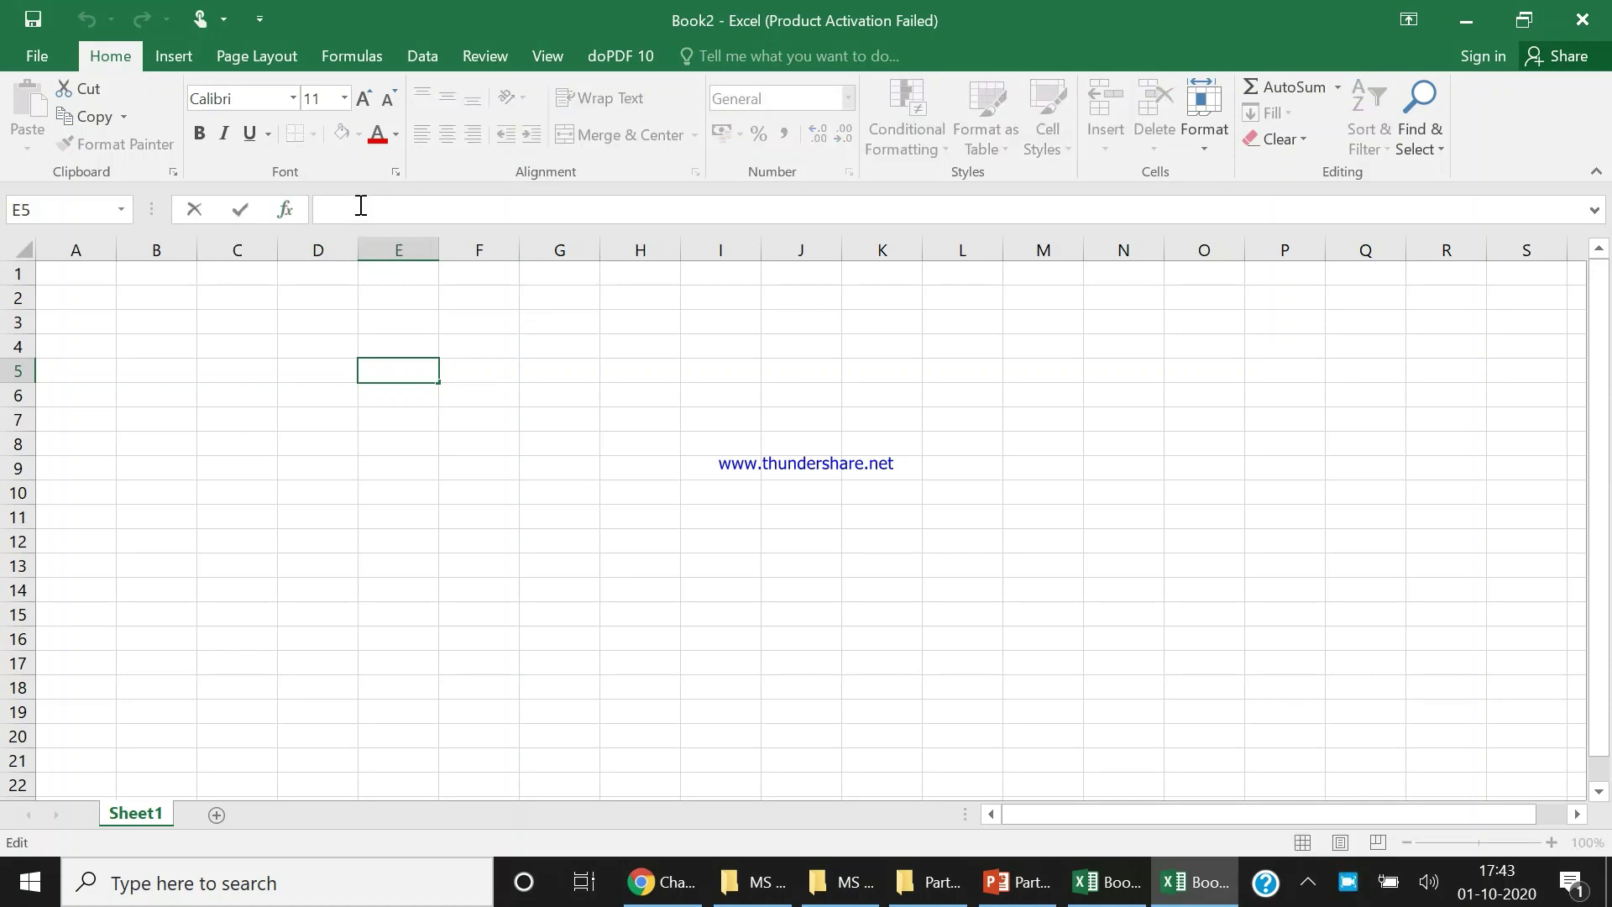
pyautogui.write('mn,')
pyautogui.press('Return')
pyautogui.write('7')
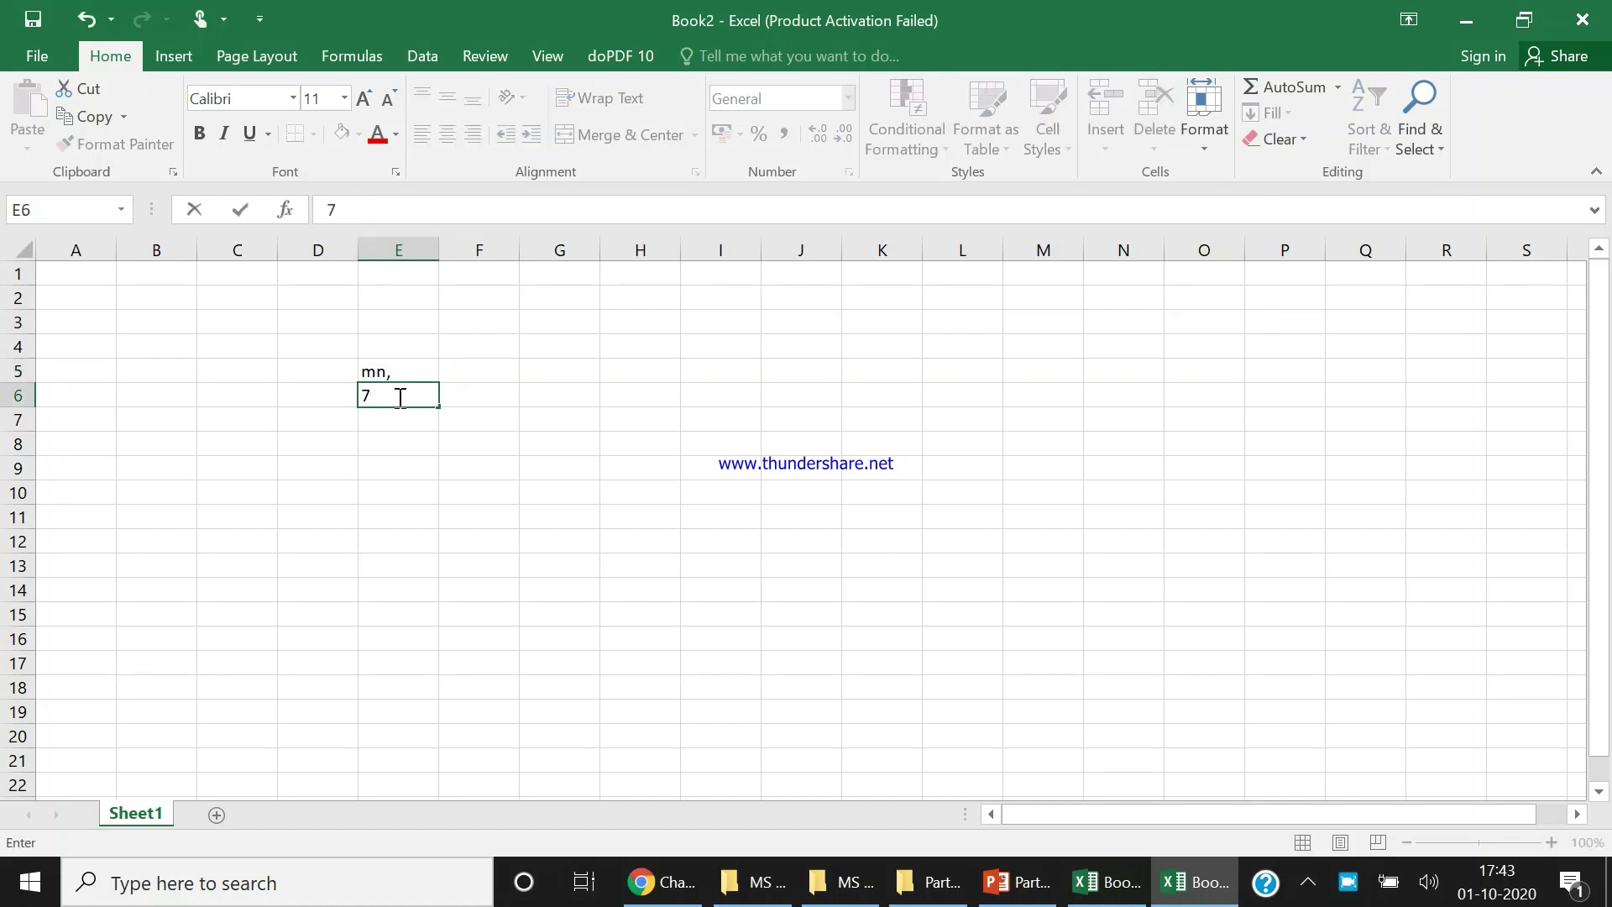
pyautogui.click(401, 444)
pyautogui.write('y')
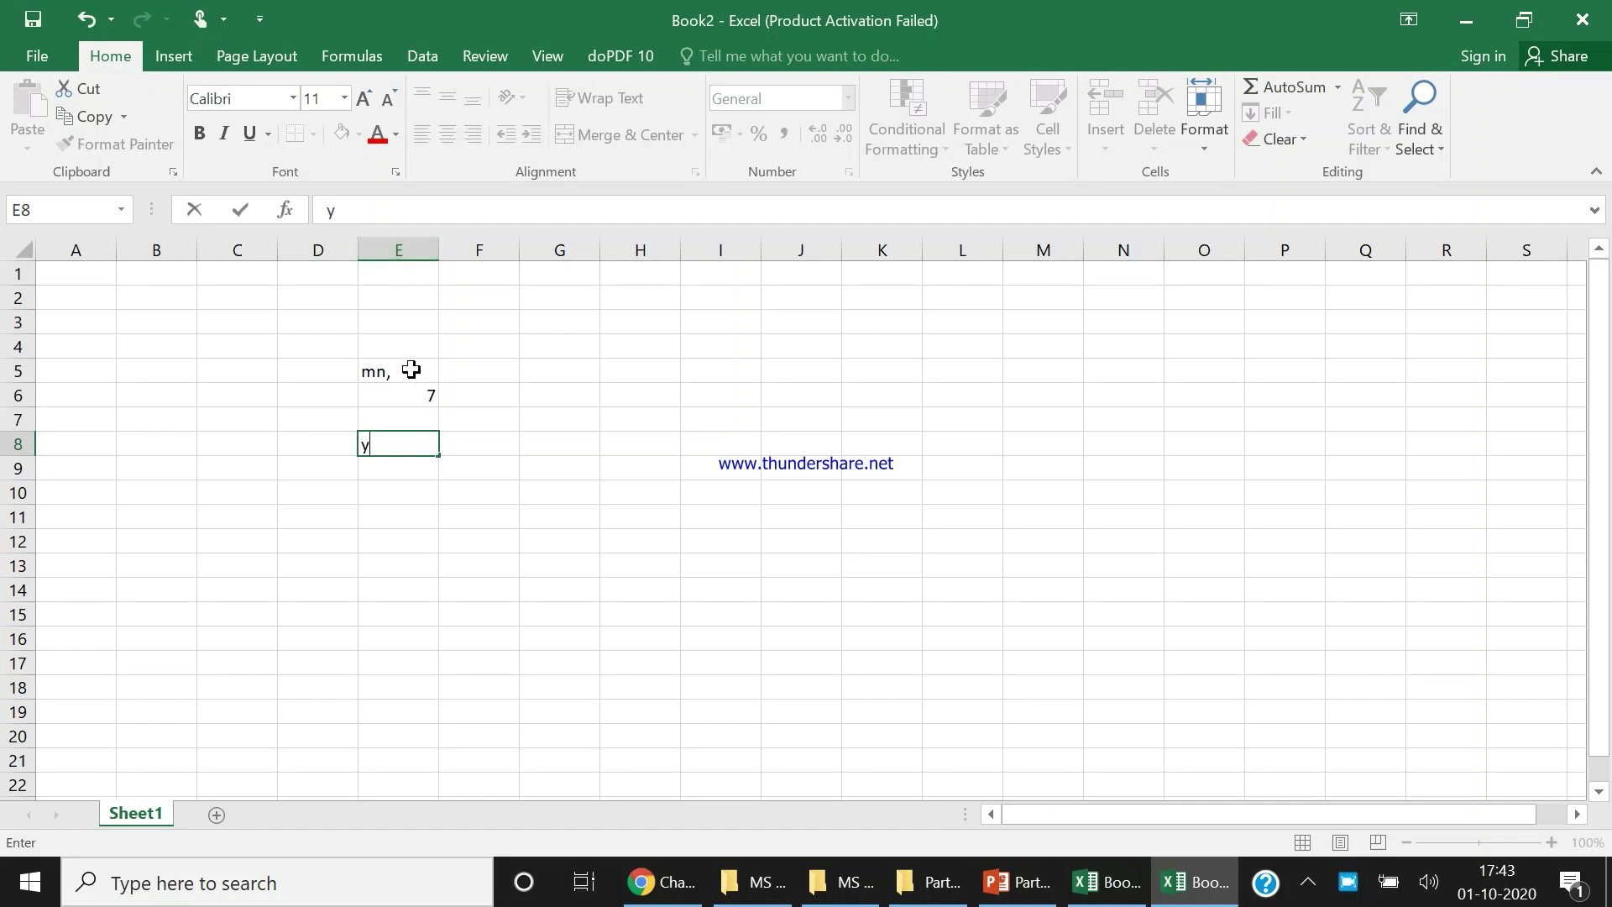
pyautogui.moveTo(410, 370); pyautogui.dragTo(415, 502)
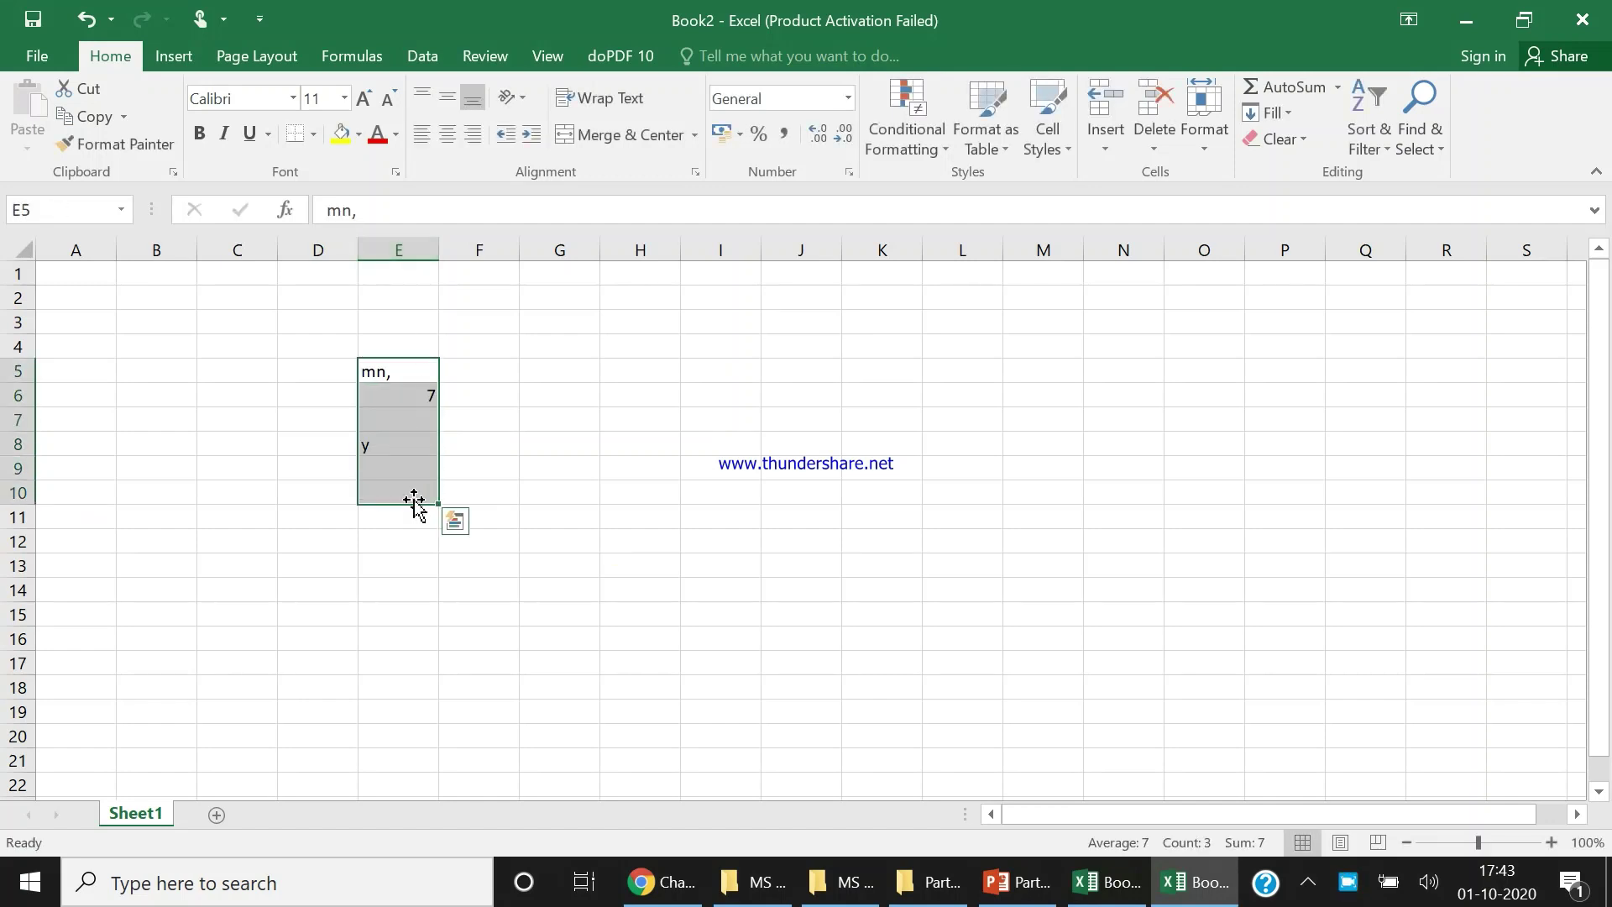
pyautogui.press('Delete')
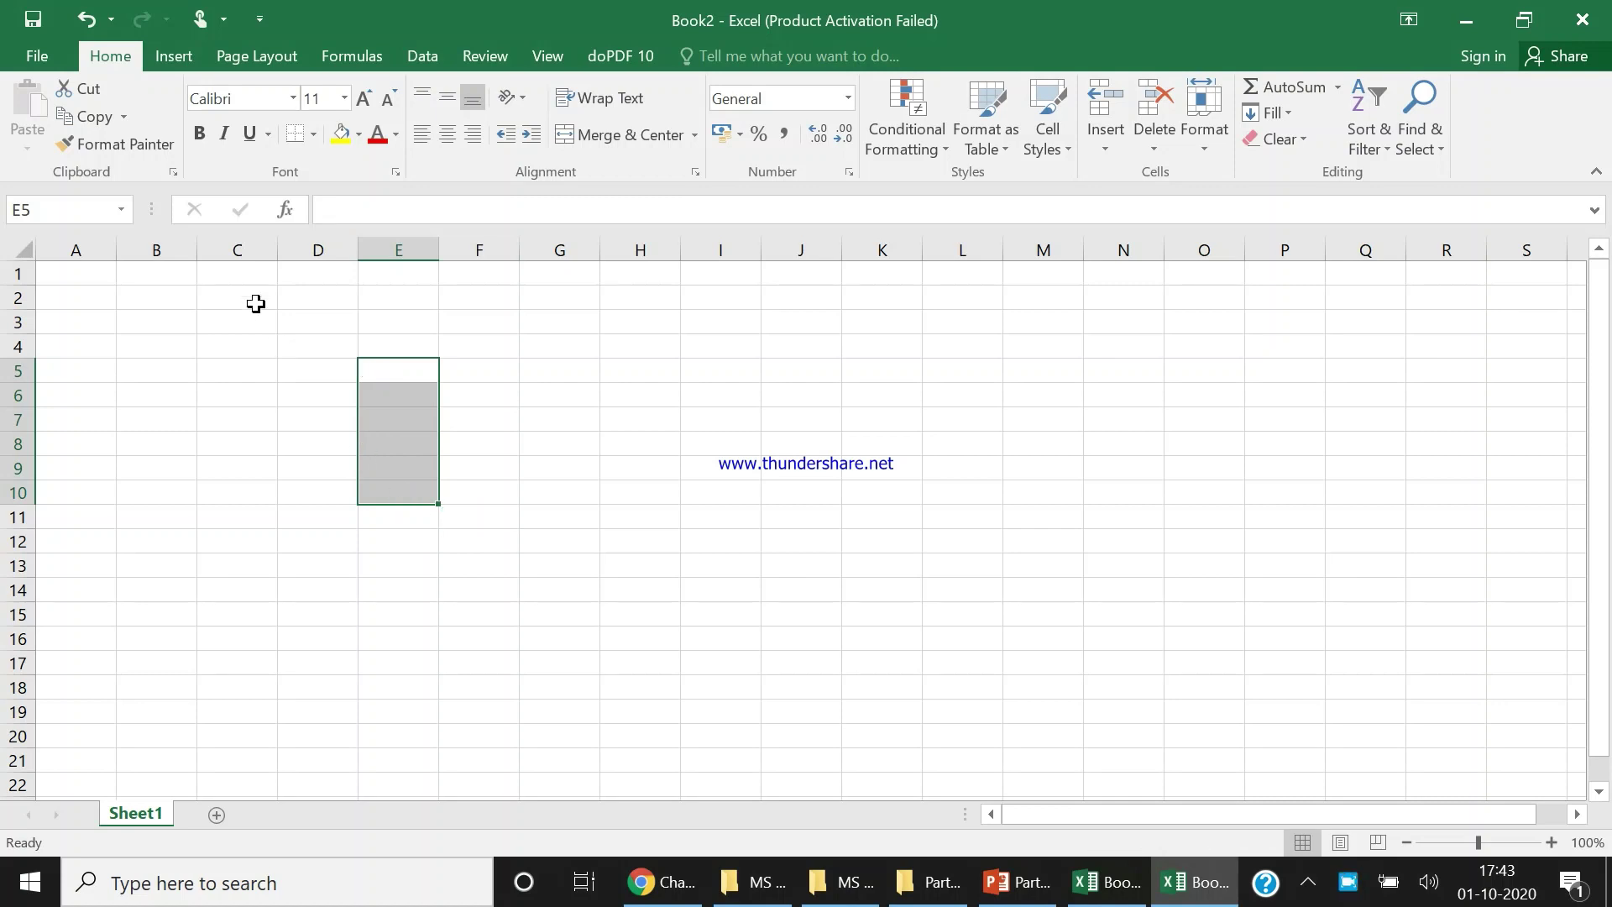
# - View the Insert Function dialog and close it without inserting a function
pyautogui.click(284, 211)
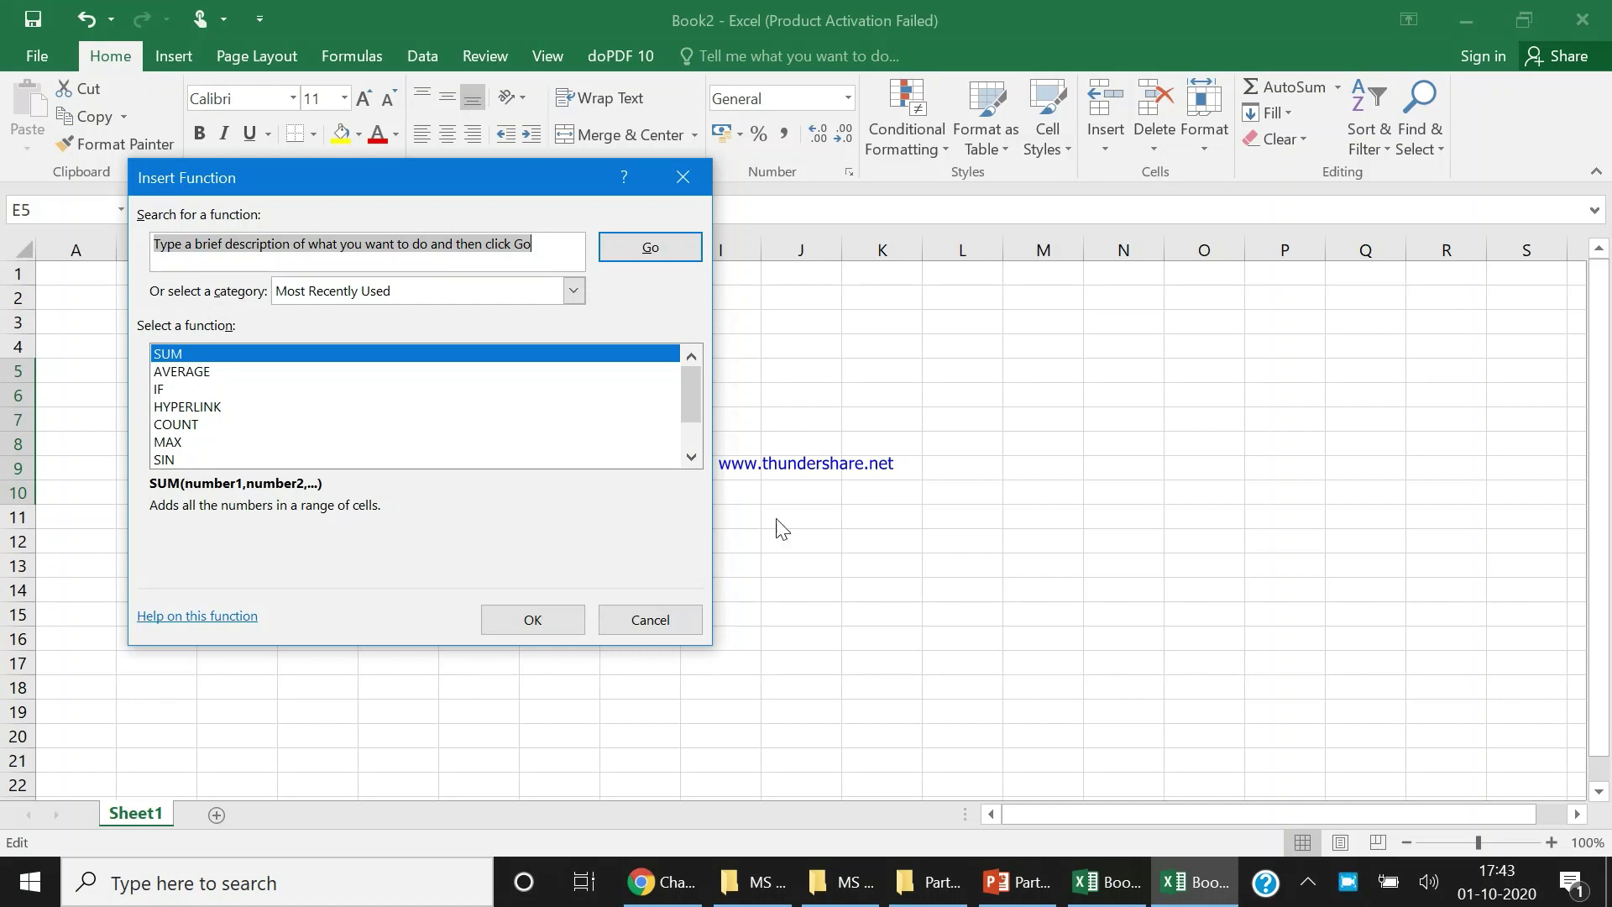
pyautogui.click(647, 627)
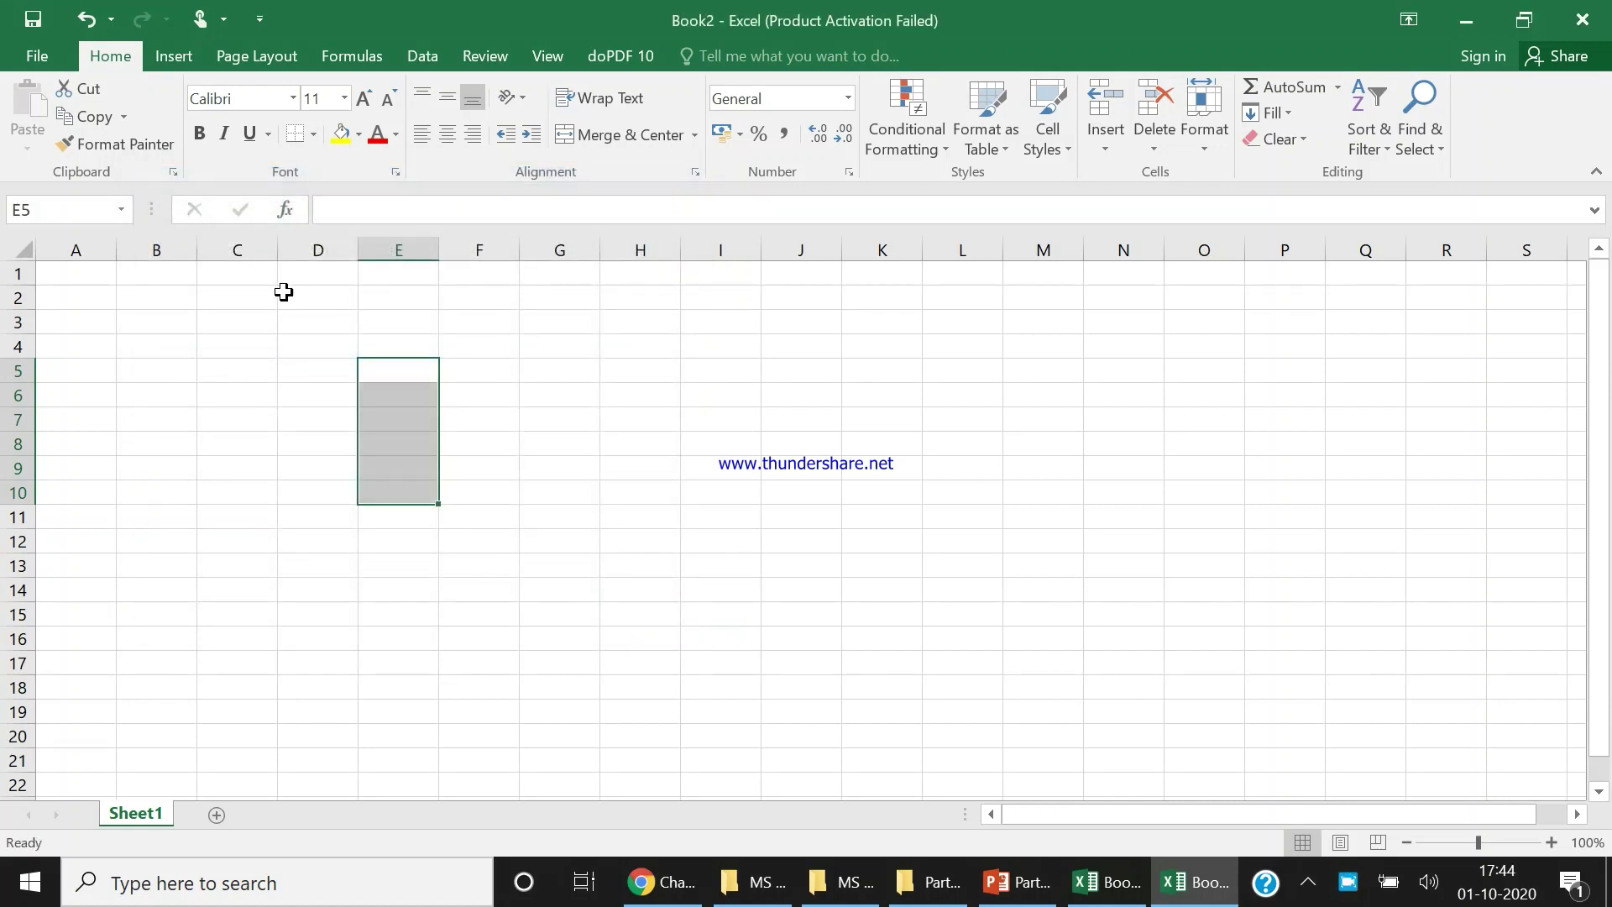
# - Enter the numbers 100, 200, 300 and 400 in cells B2 through B5
pyautogui.click(165, 300)
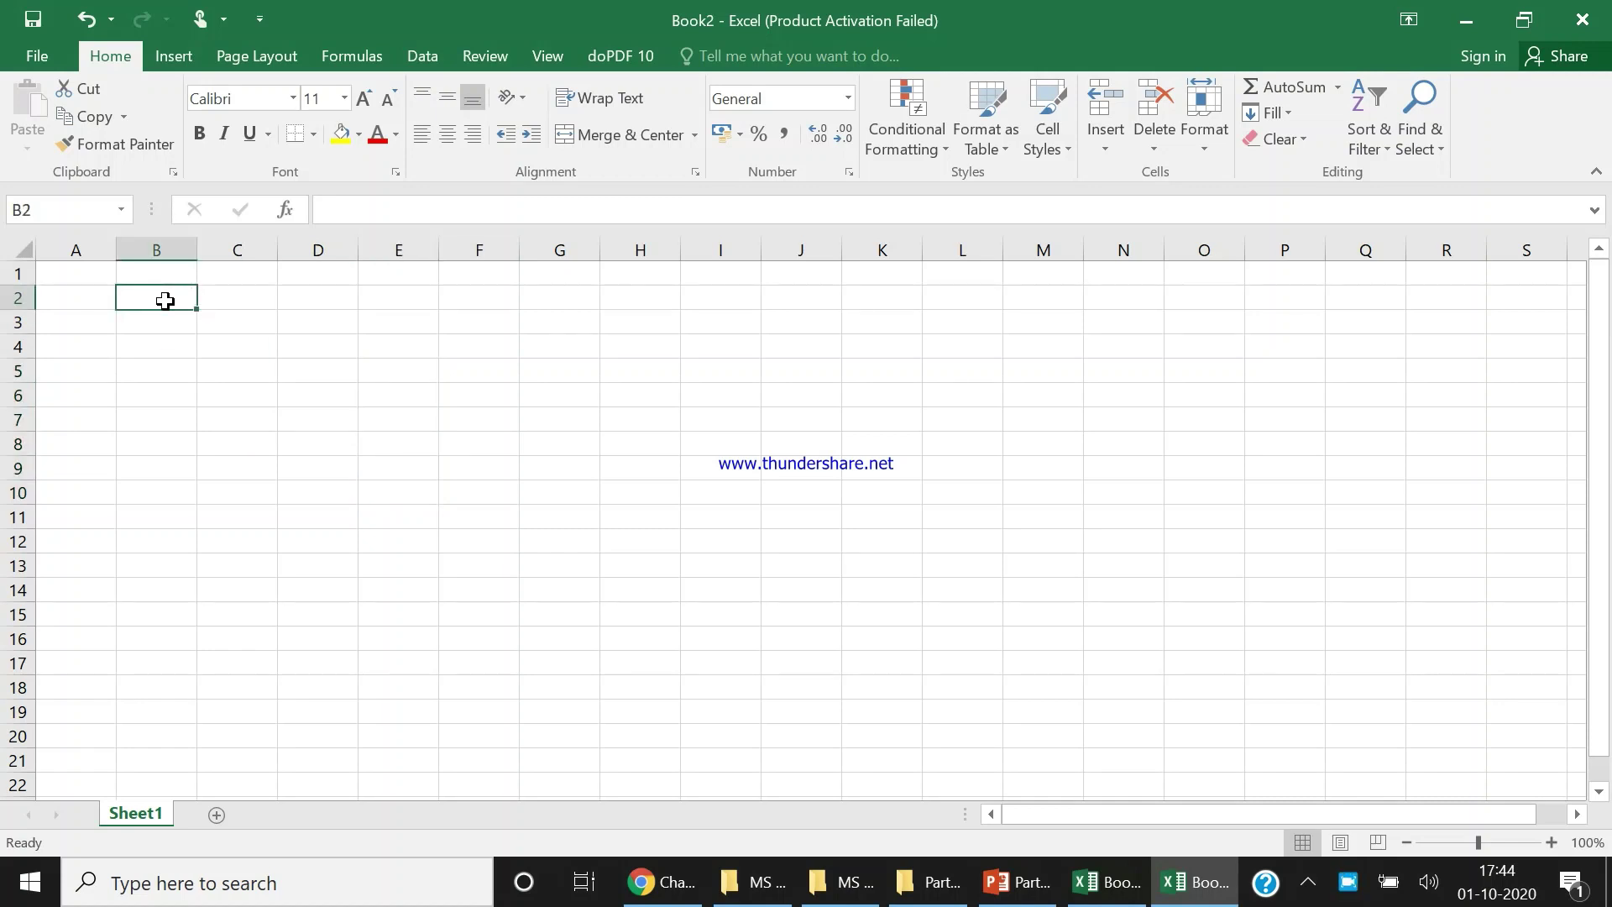
pyautogui.write('100')
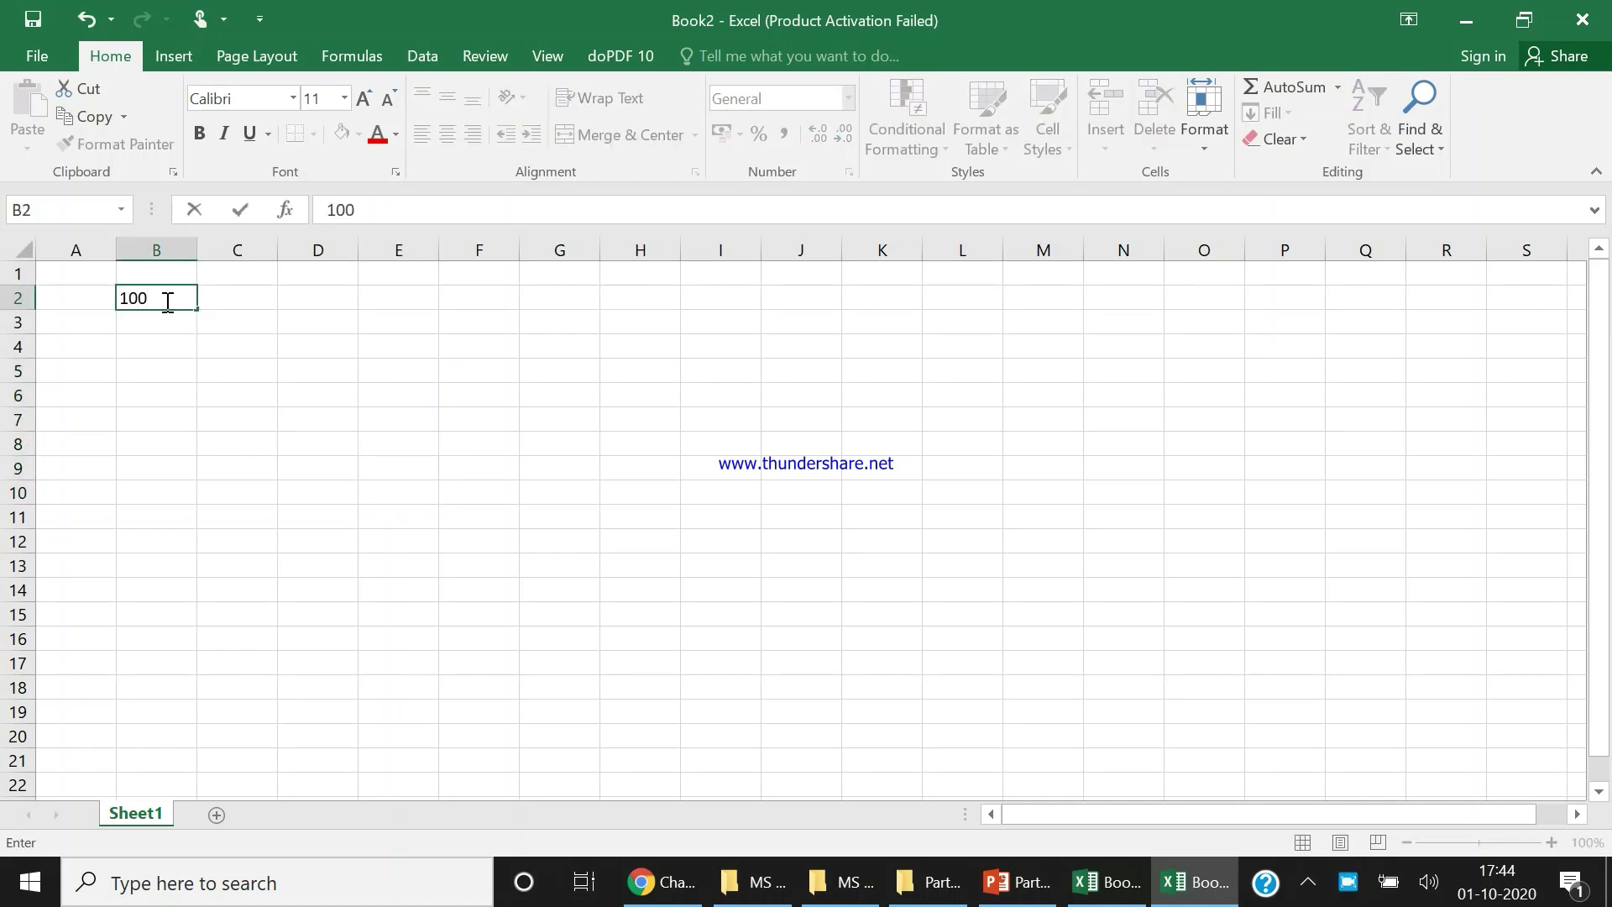
pyautogui.press('Return')
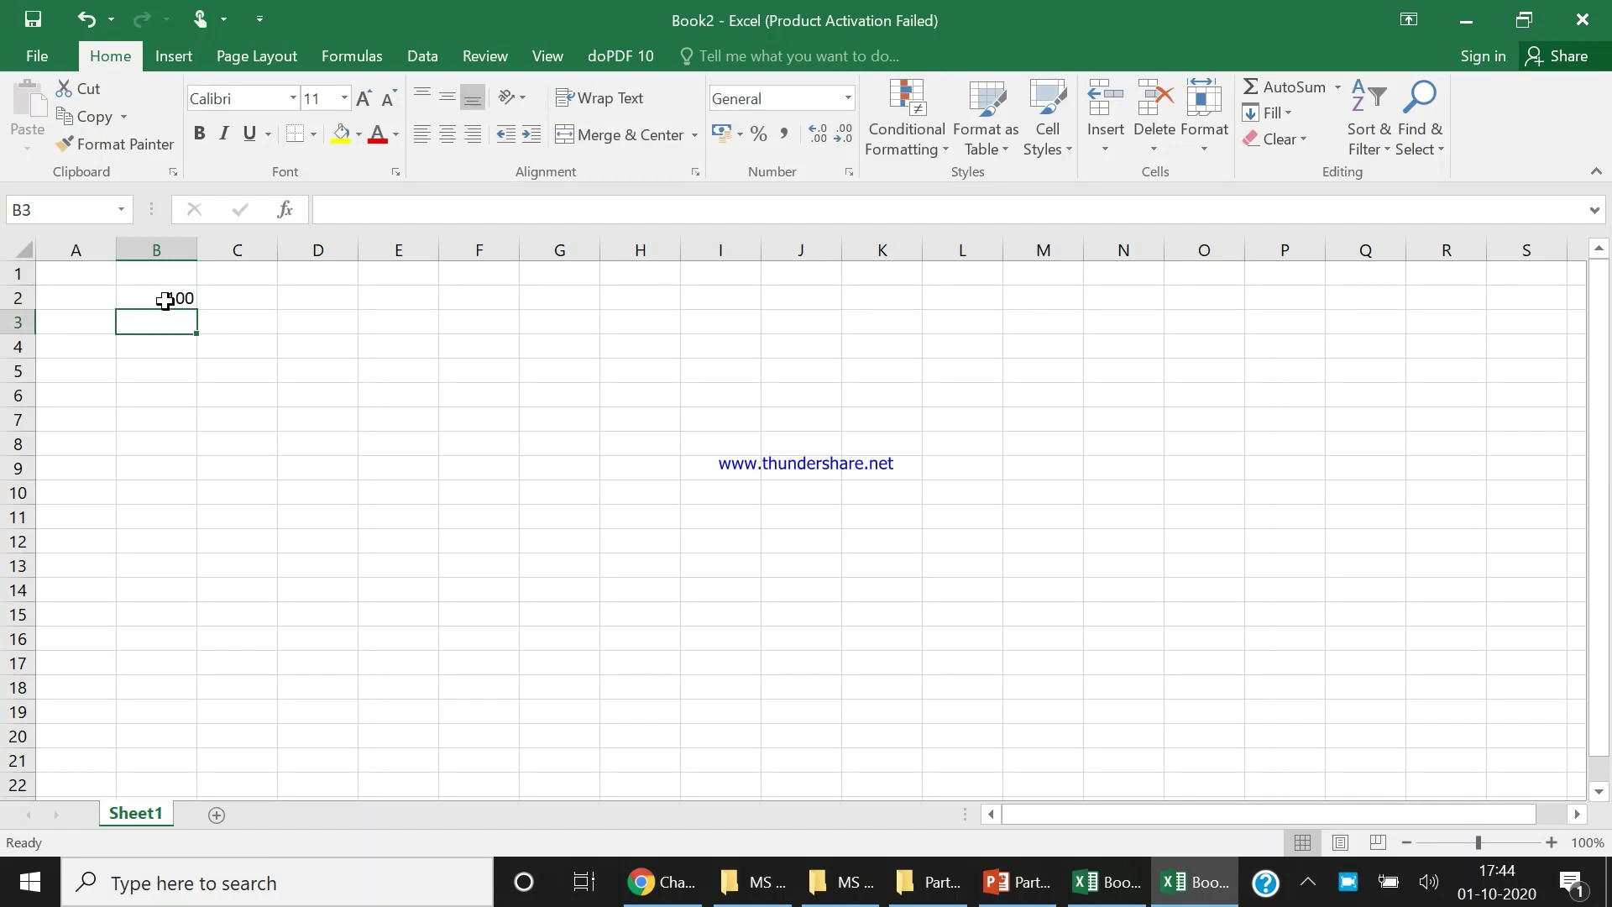
pyautogui.write('200')
pyautogui.press('Return')
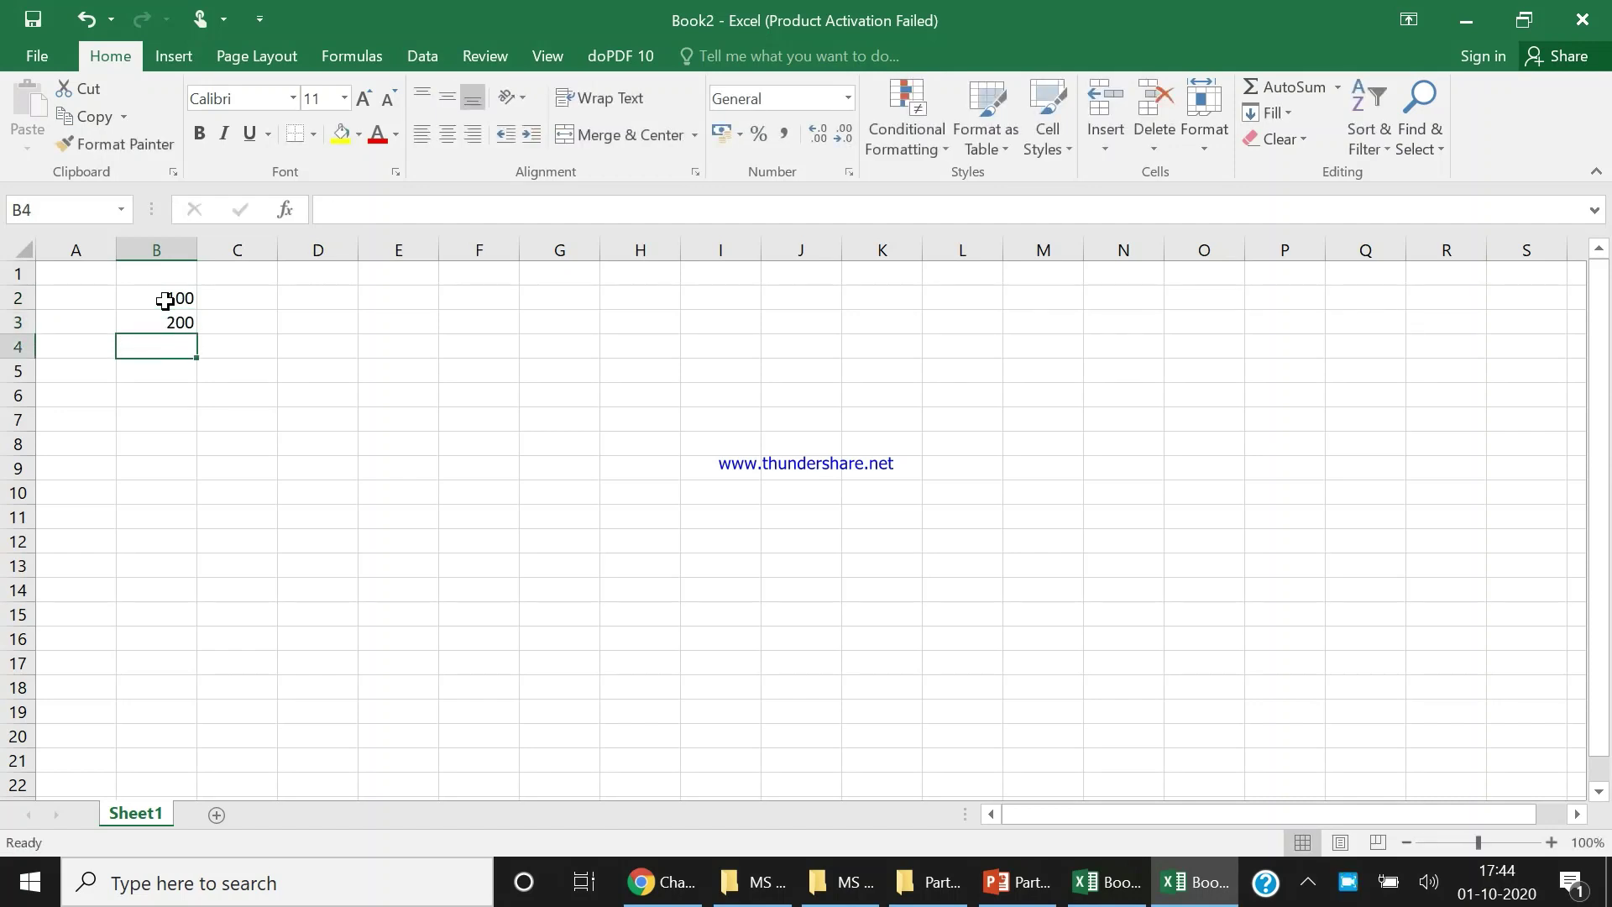
pyautogui.write('300')
pyautogui.press('Return')
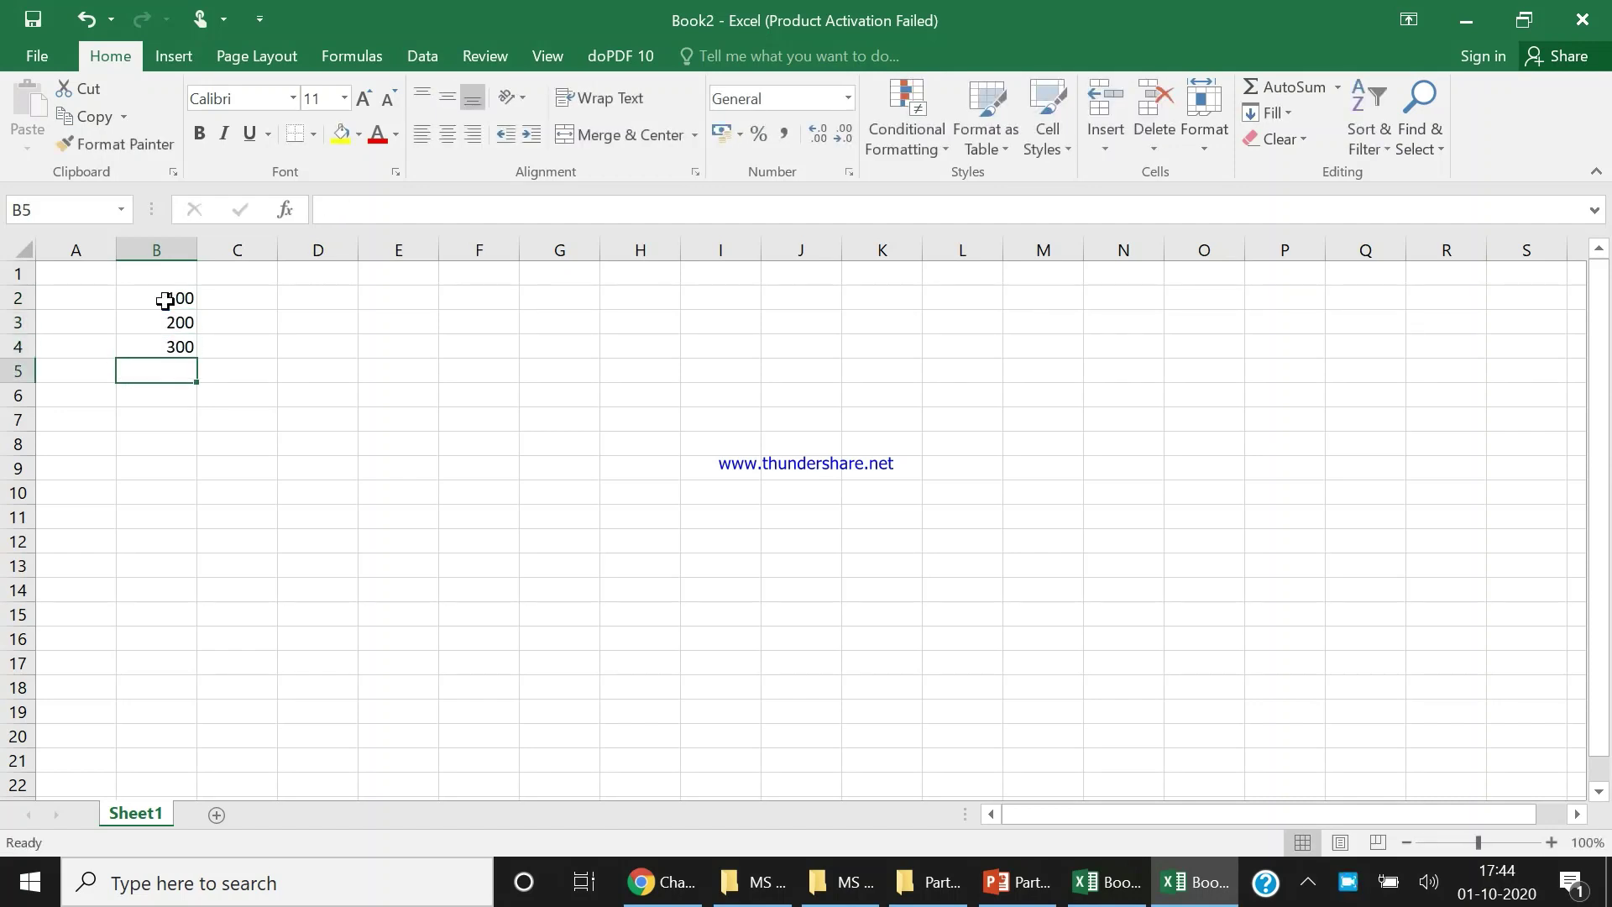
pyautogui.write('400')
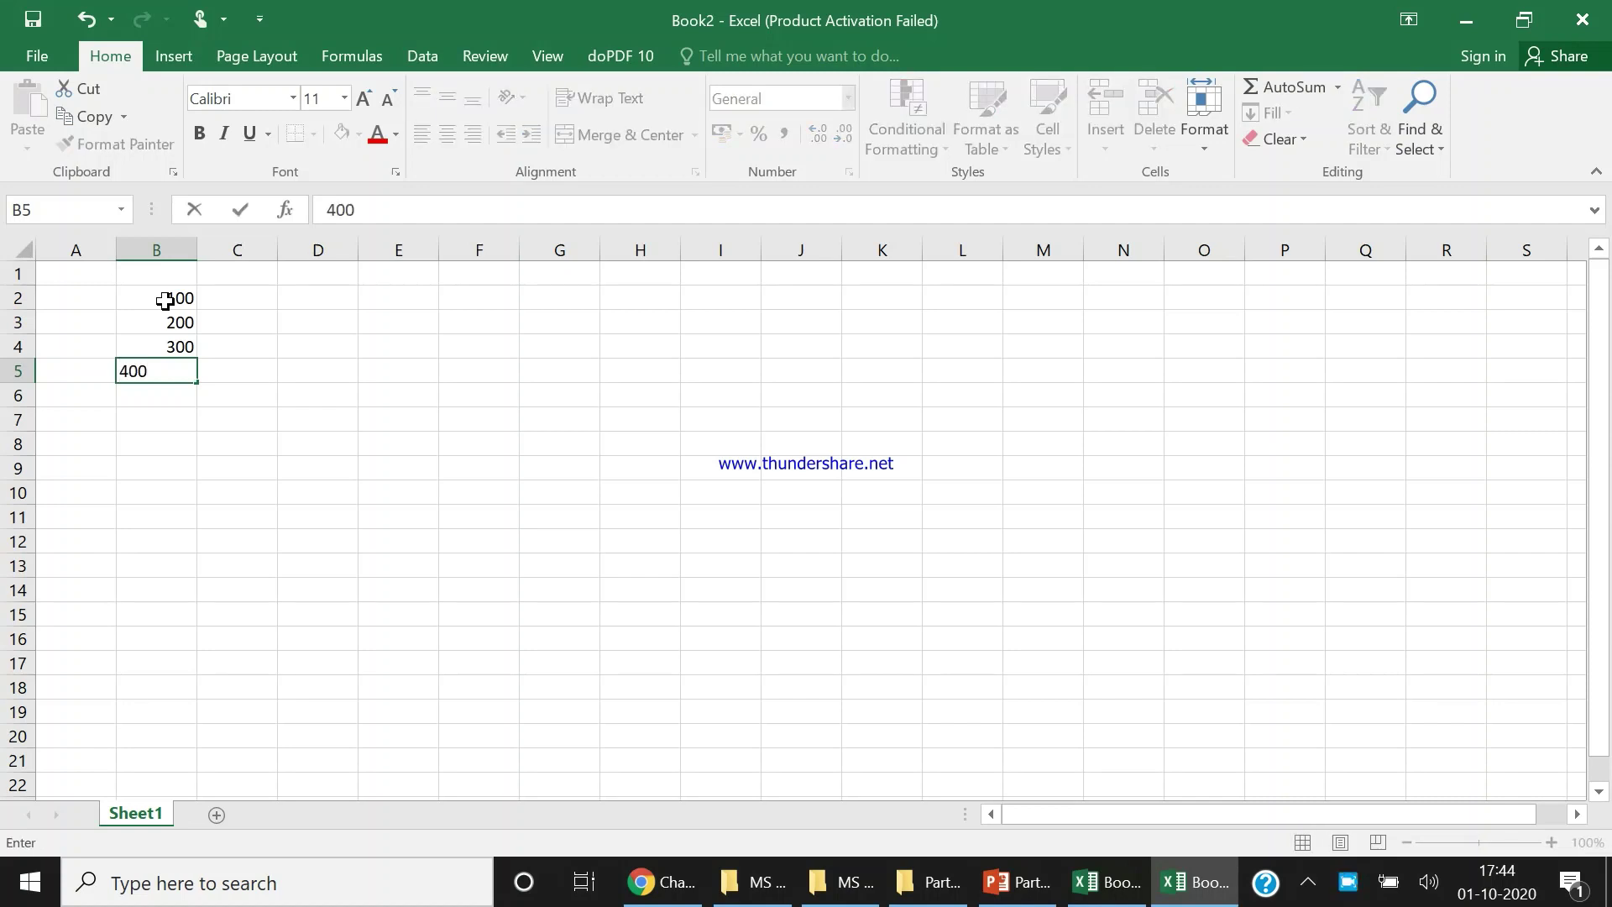
pyautogui.click(131, 442)
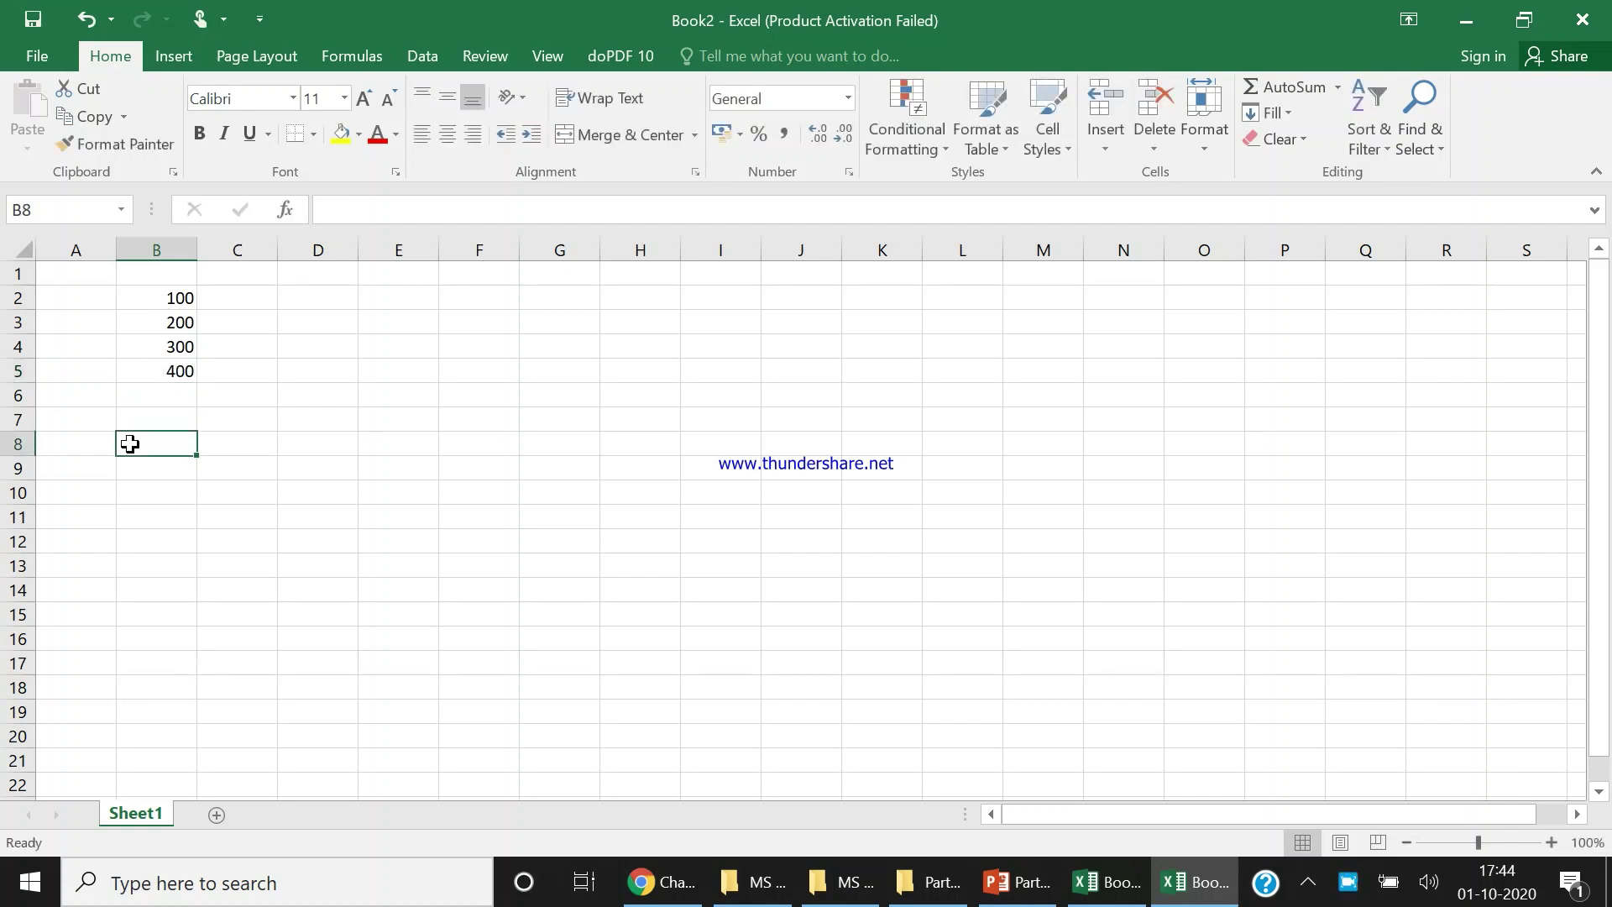
# - Add up cells B2 through B5 in cell B6 with the formula =sum(B2:B5)
pyautogui.click(176, 298)
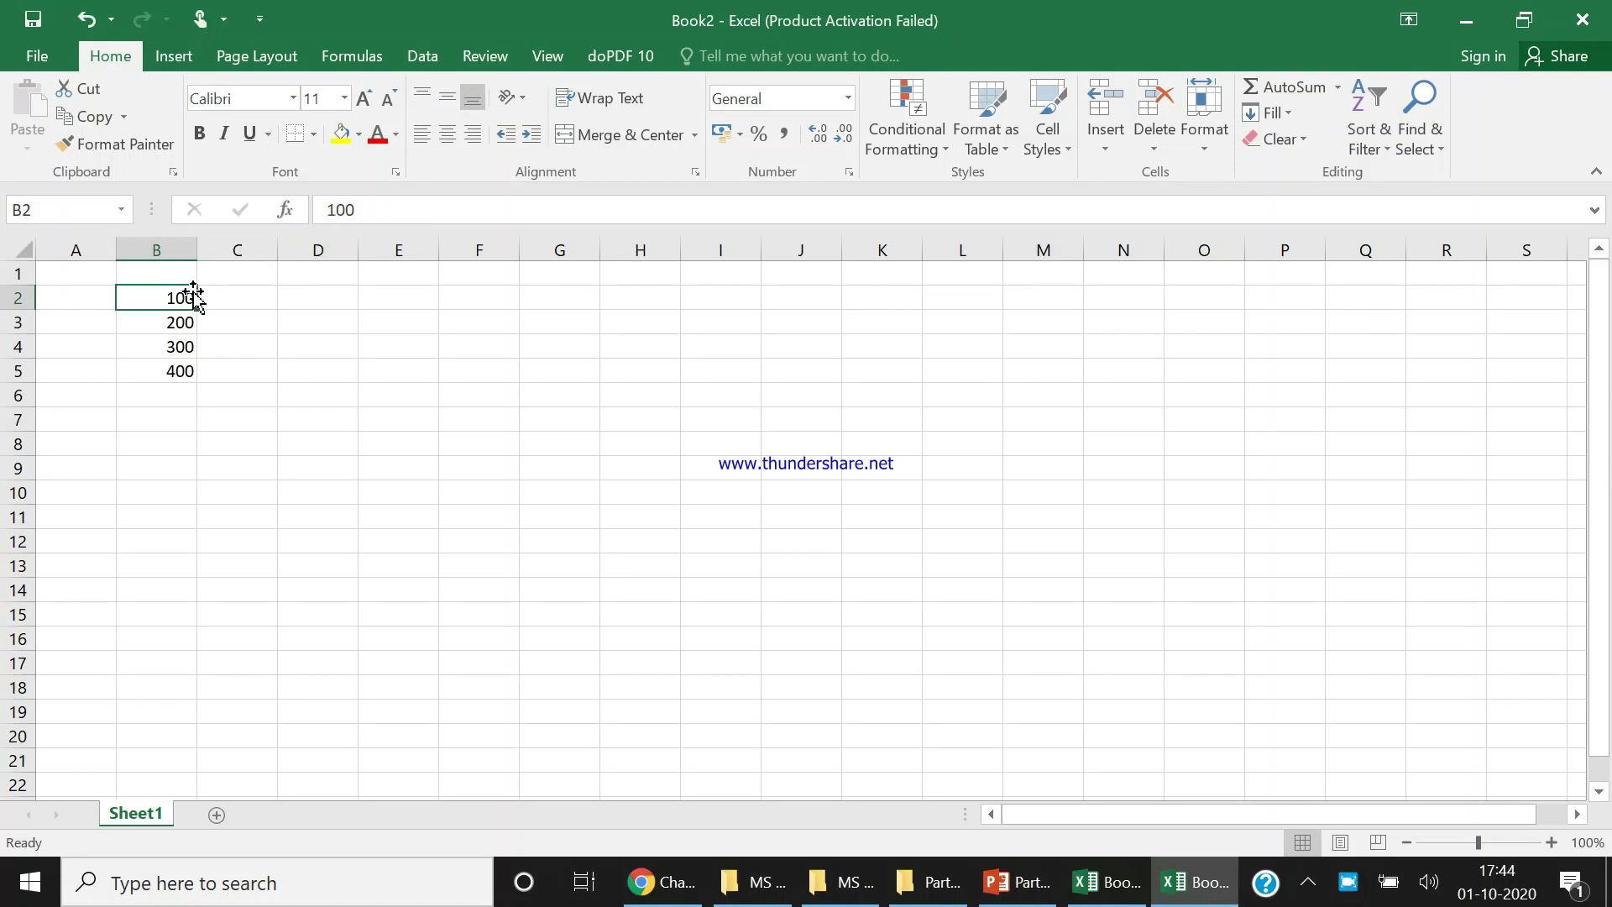
pyautogui.click(173, 398)
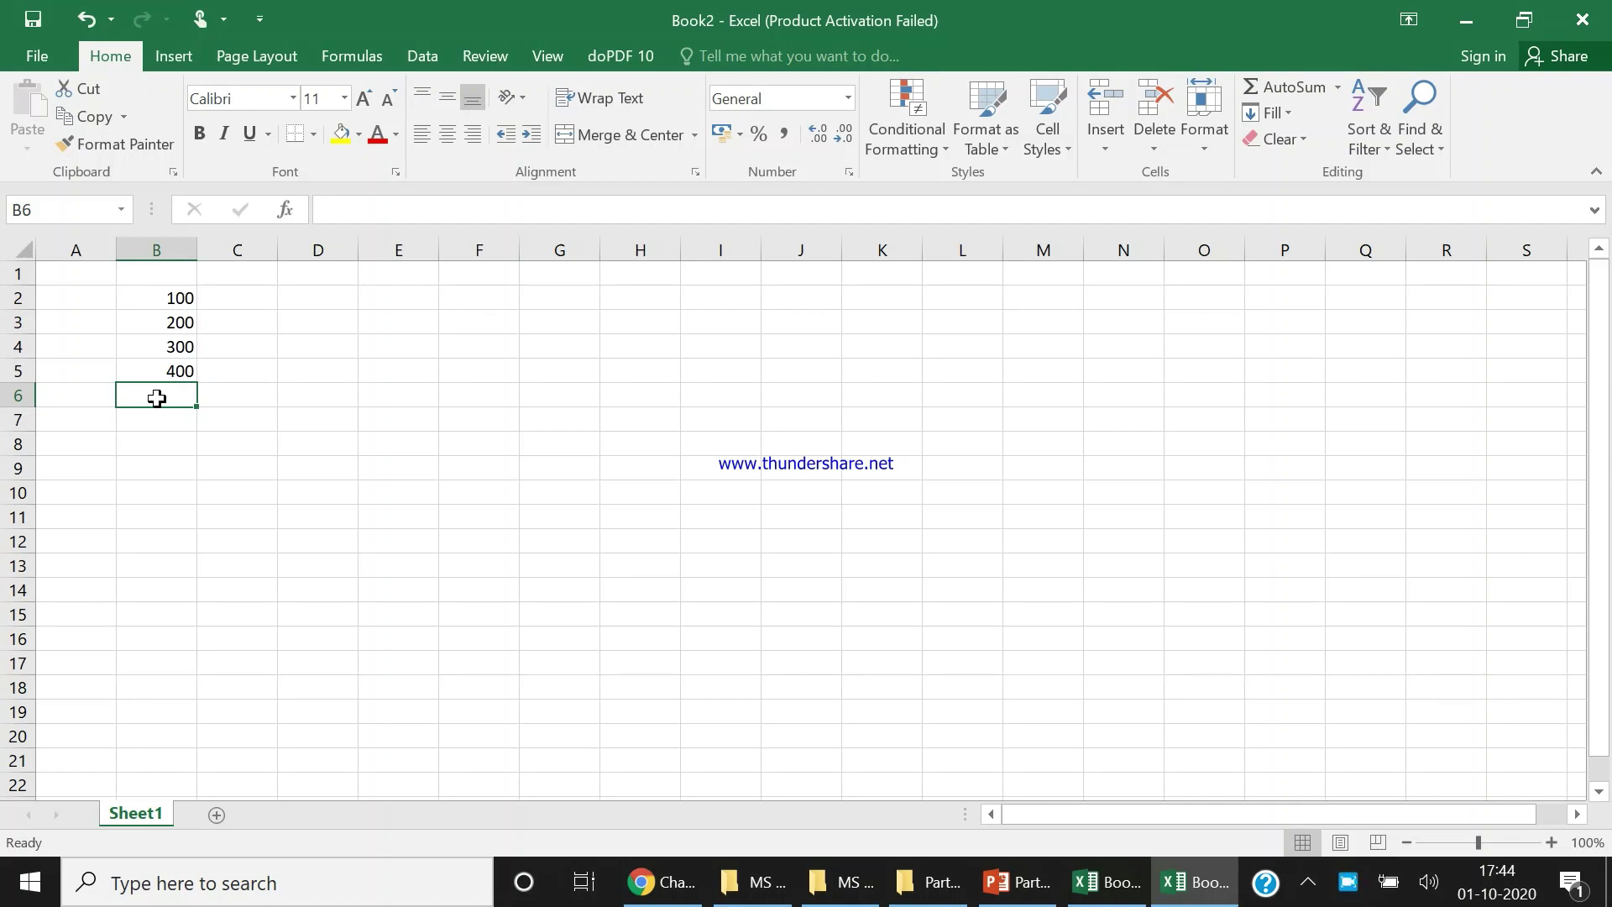
pyautogui.write('=')
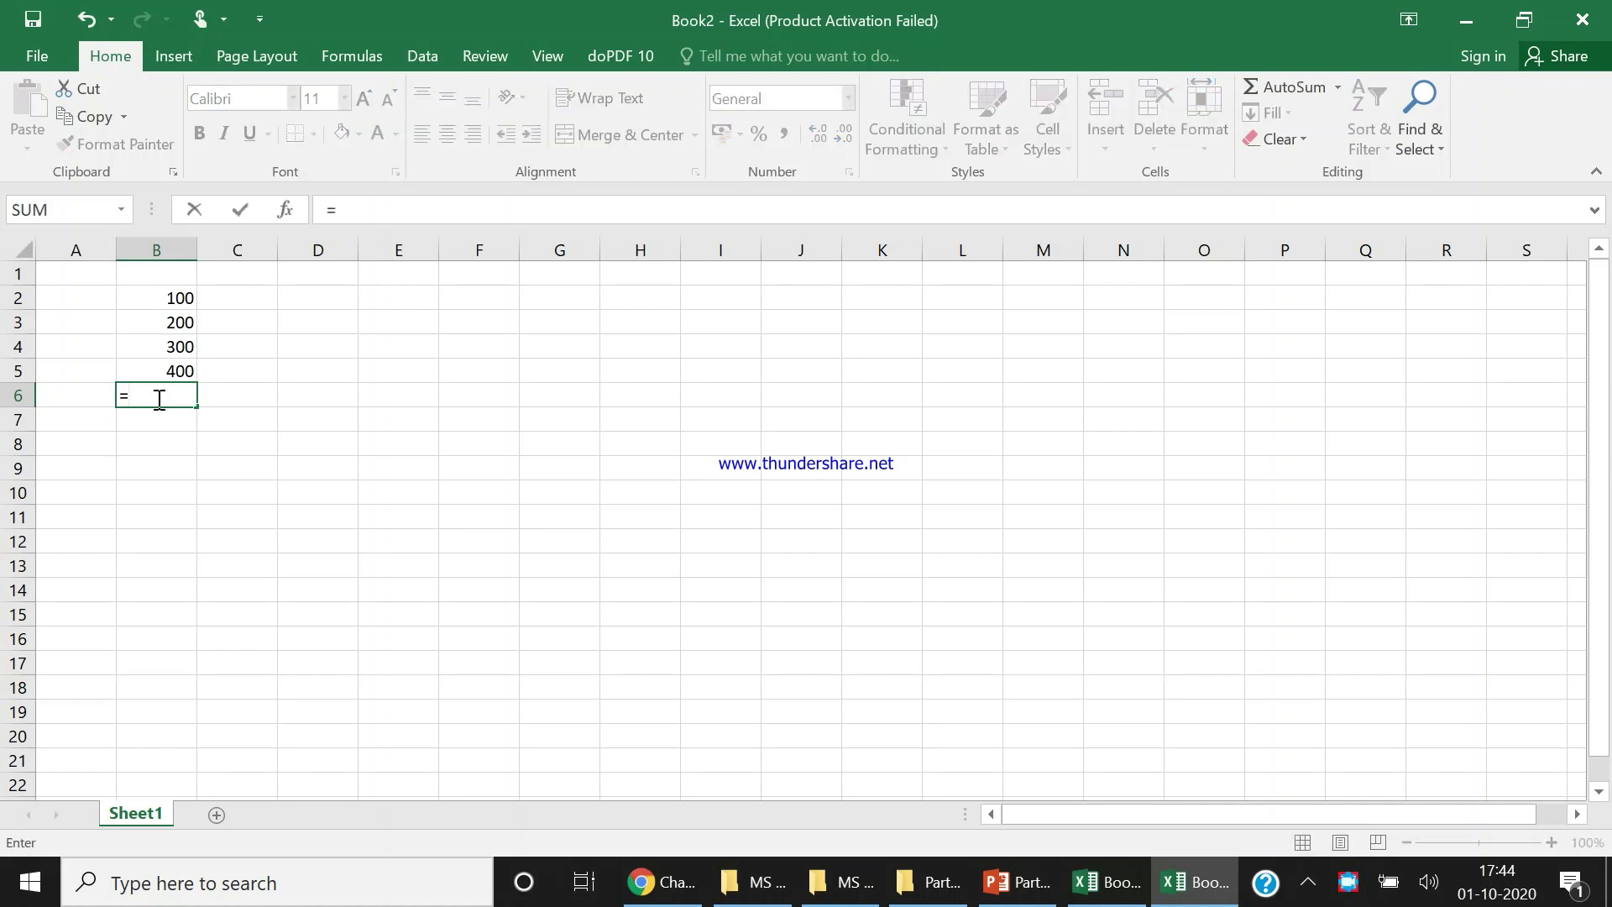
pyautogui.write('su')
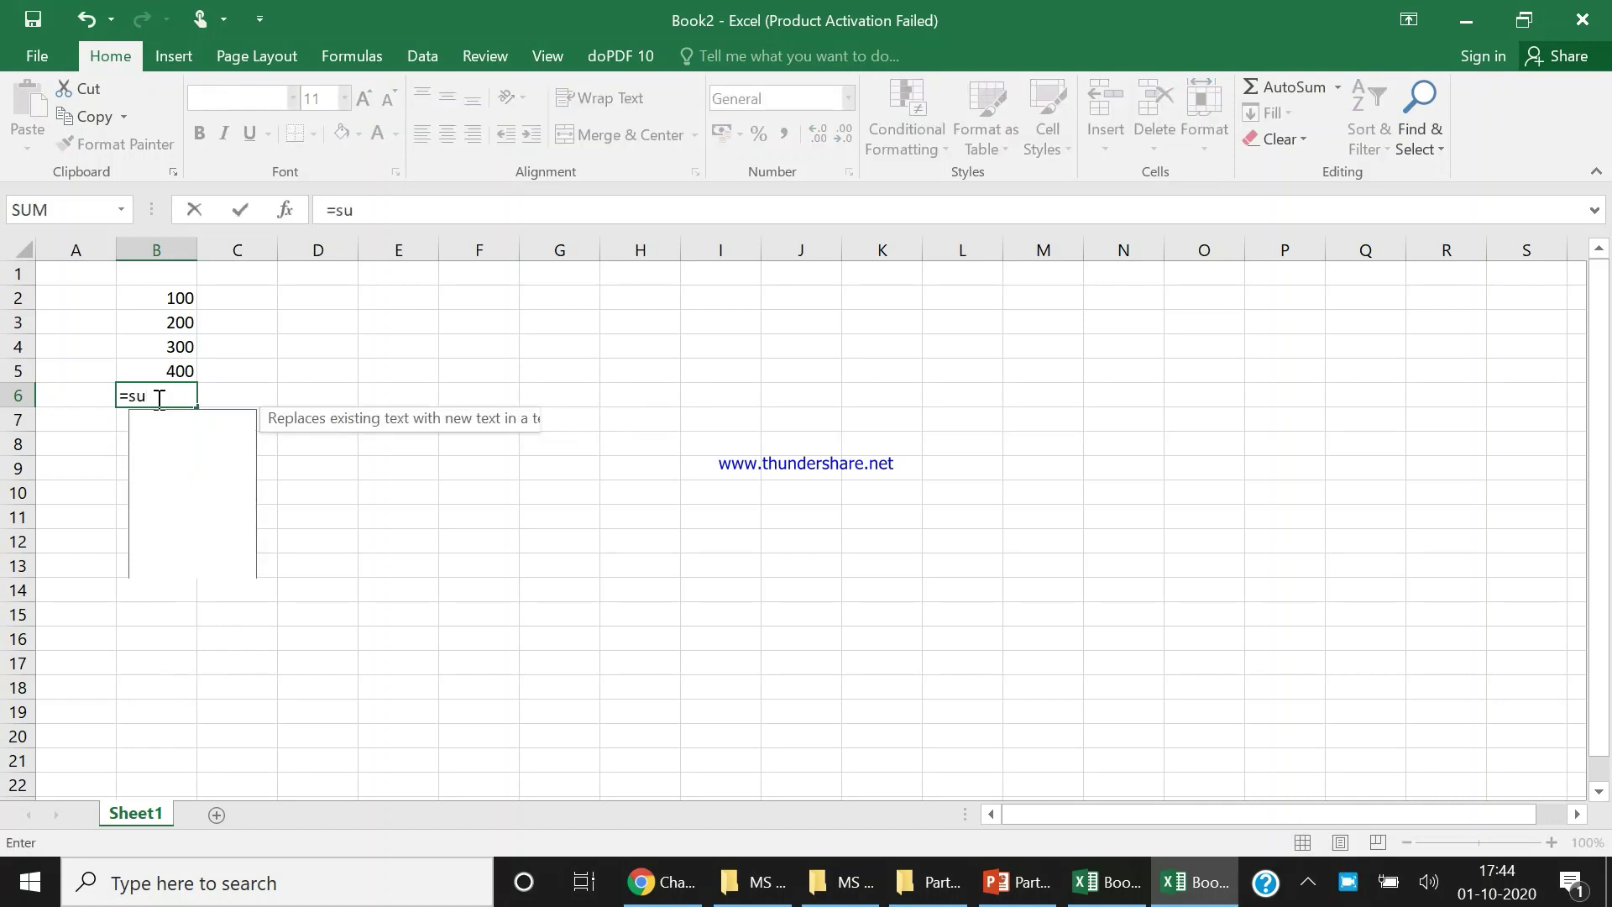
pyautogui.write('m(')
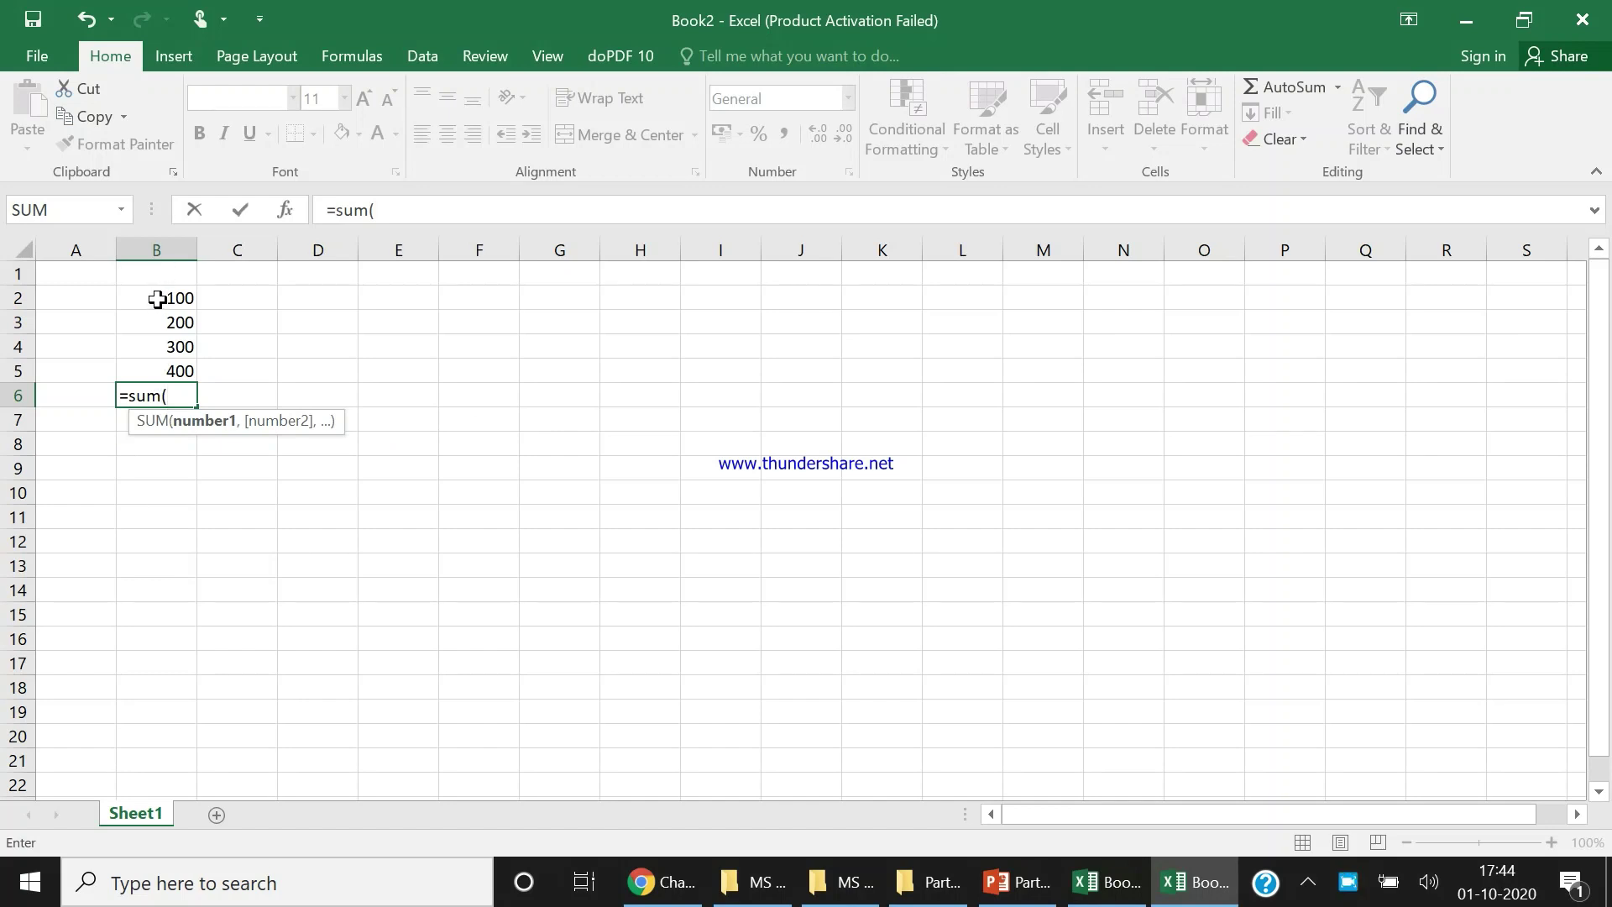
pyautogui.moveTo(157, 300); pyautogui.dragTo(155, 371)
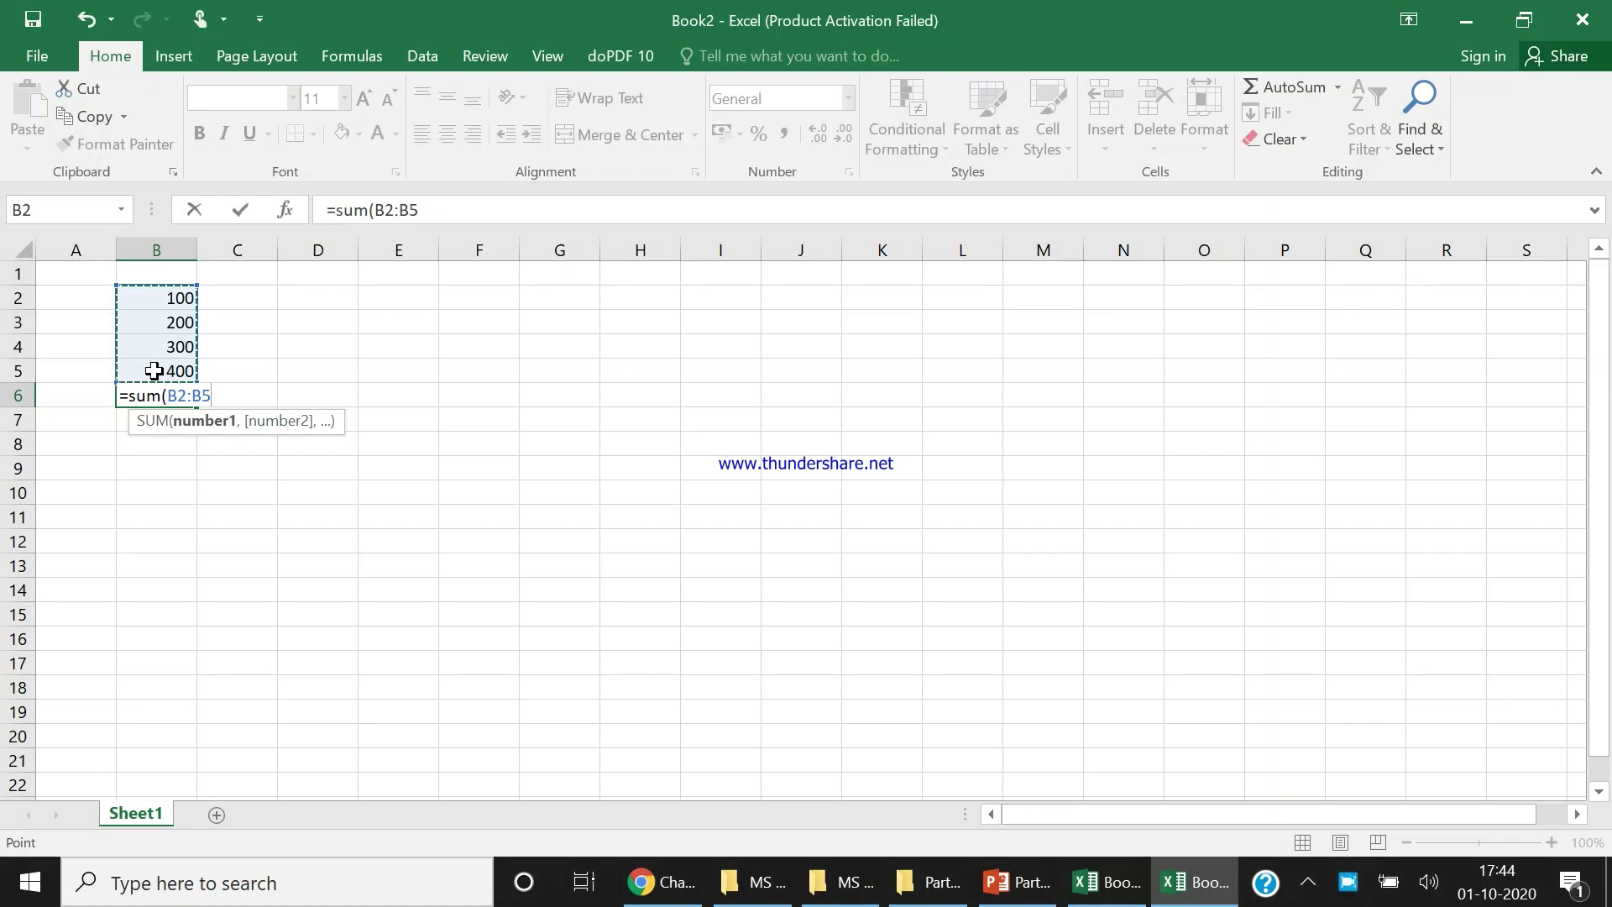
pyautogui.write(')')
pyautogui.press('Return')
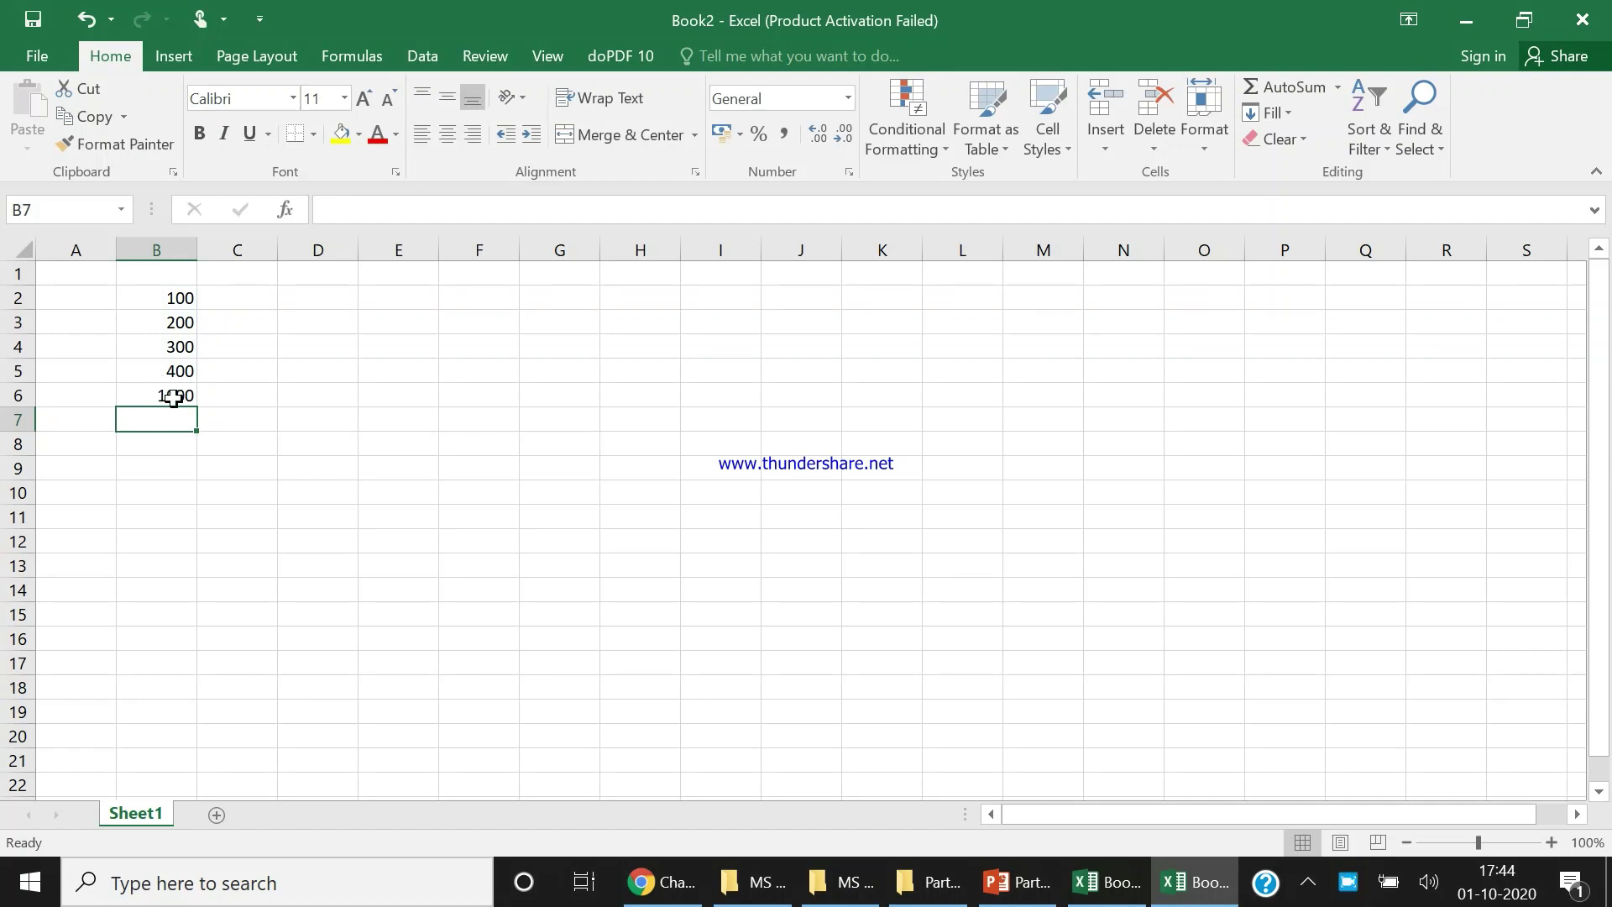
# - Inspect the SUM formula in B6 against its source cells B2 and B5, and select the range B2:B6 to review it
pyautogui.click(173, 400)
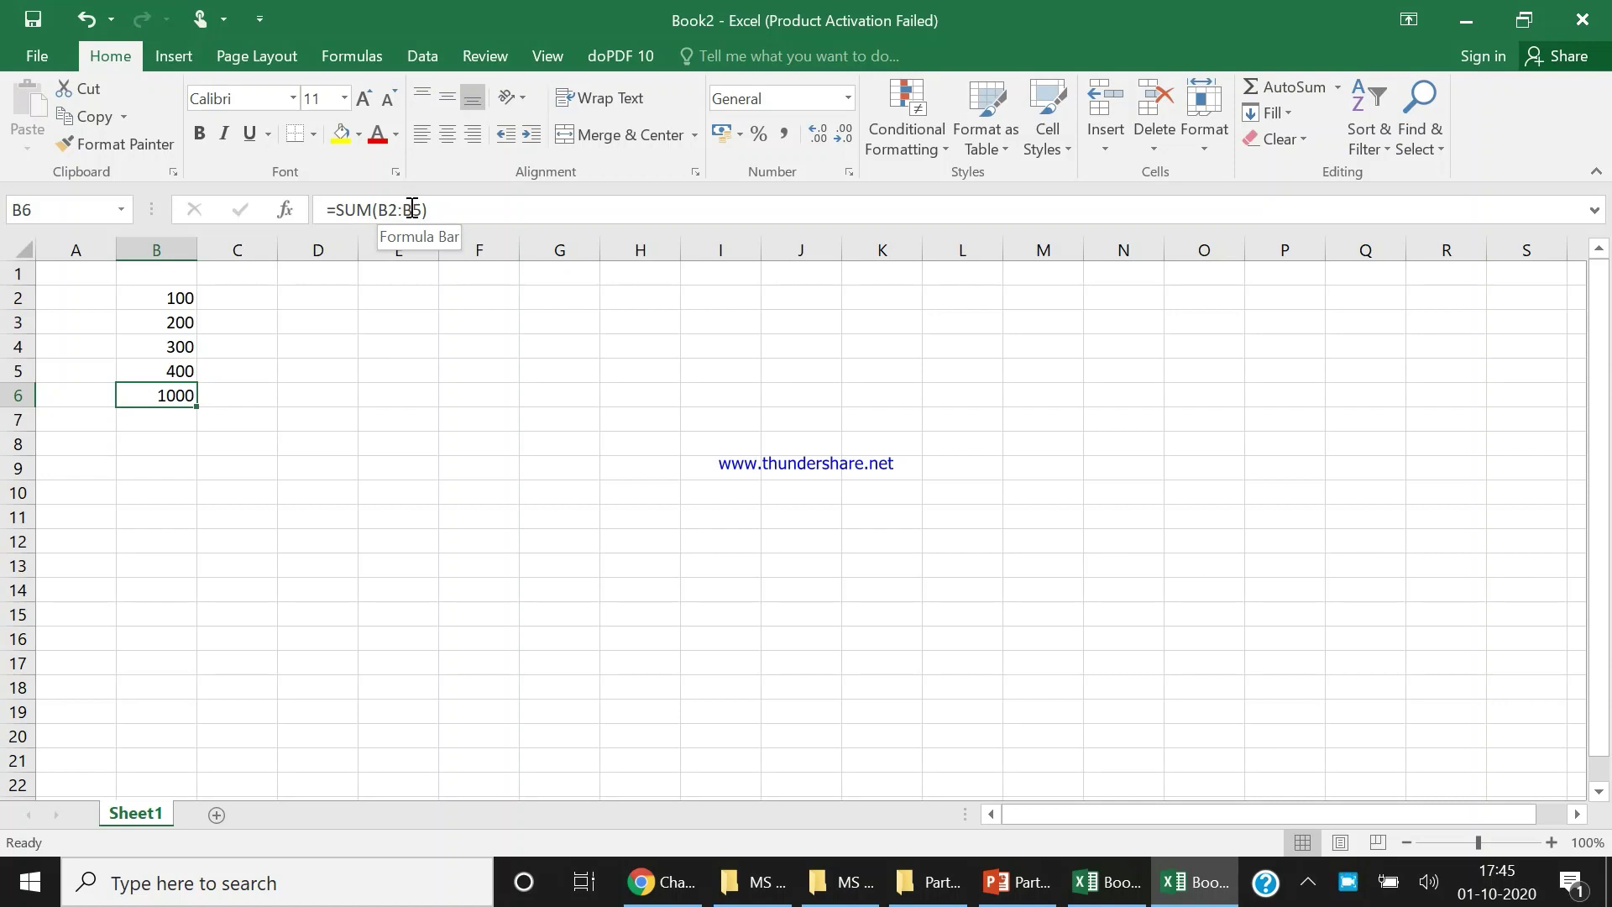
pyautogui.click(179, 292)
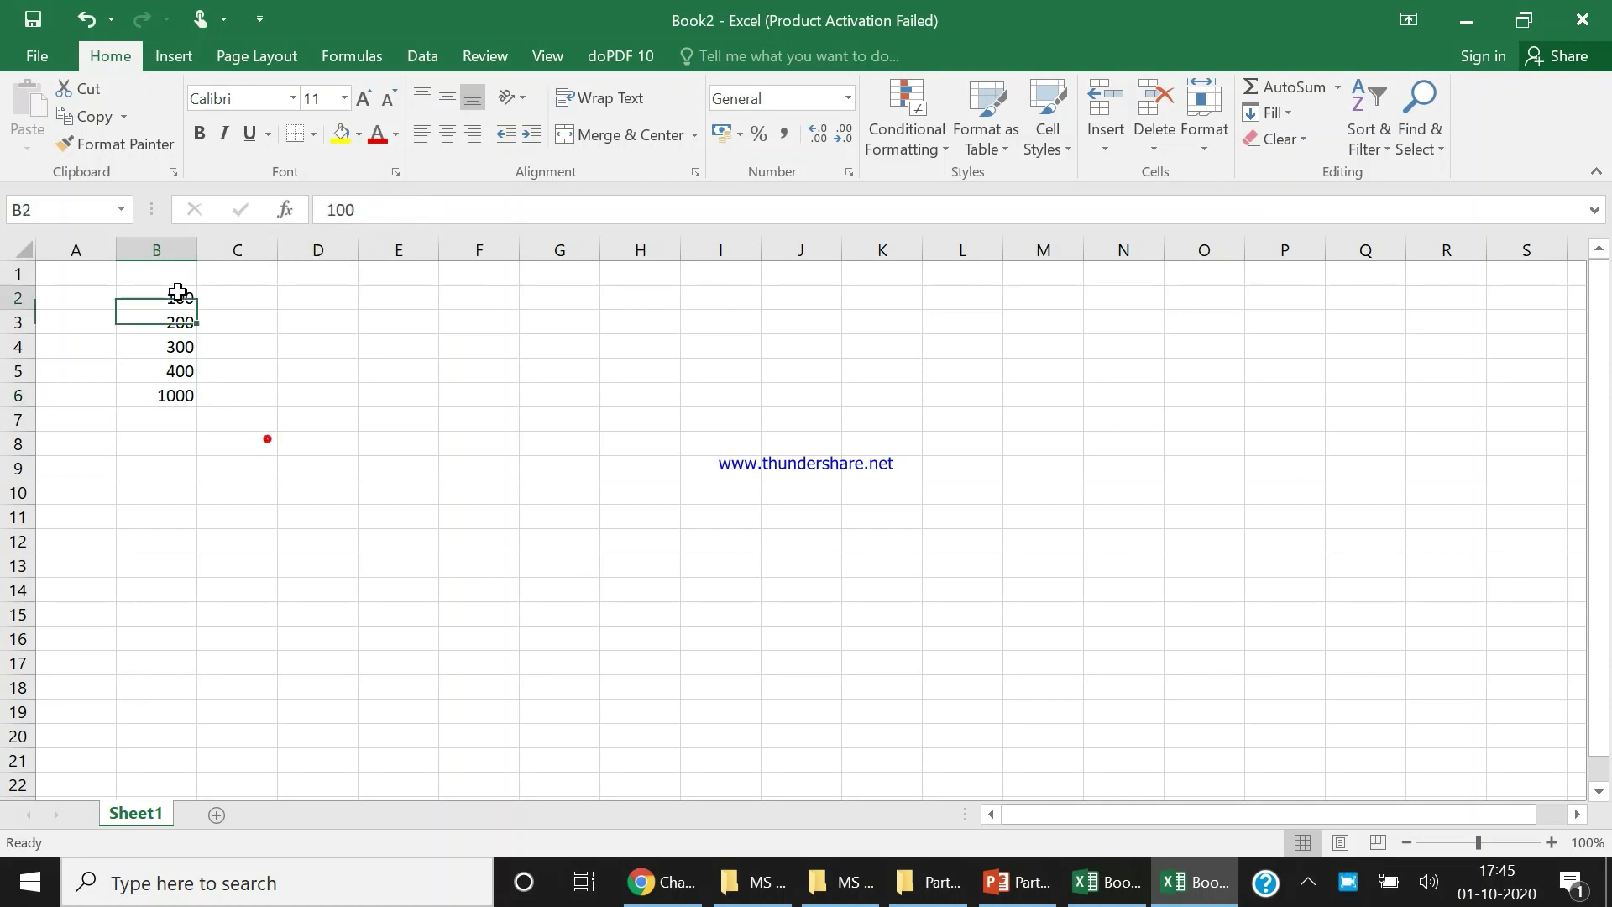
pyautogui.click(168, 372)
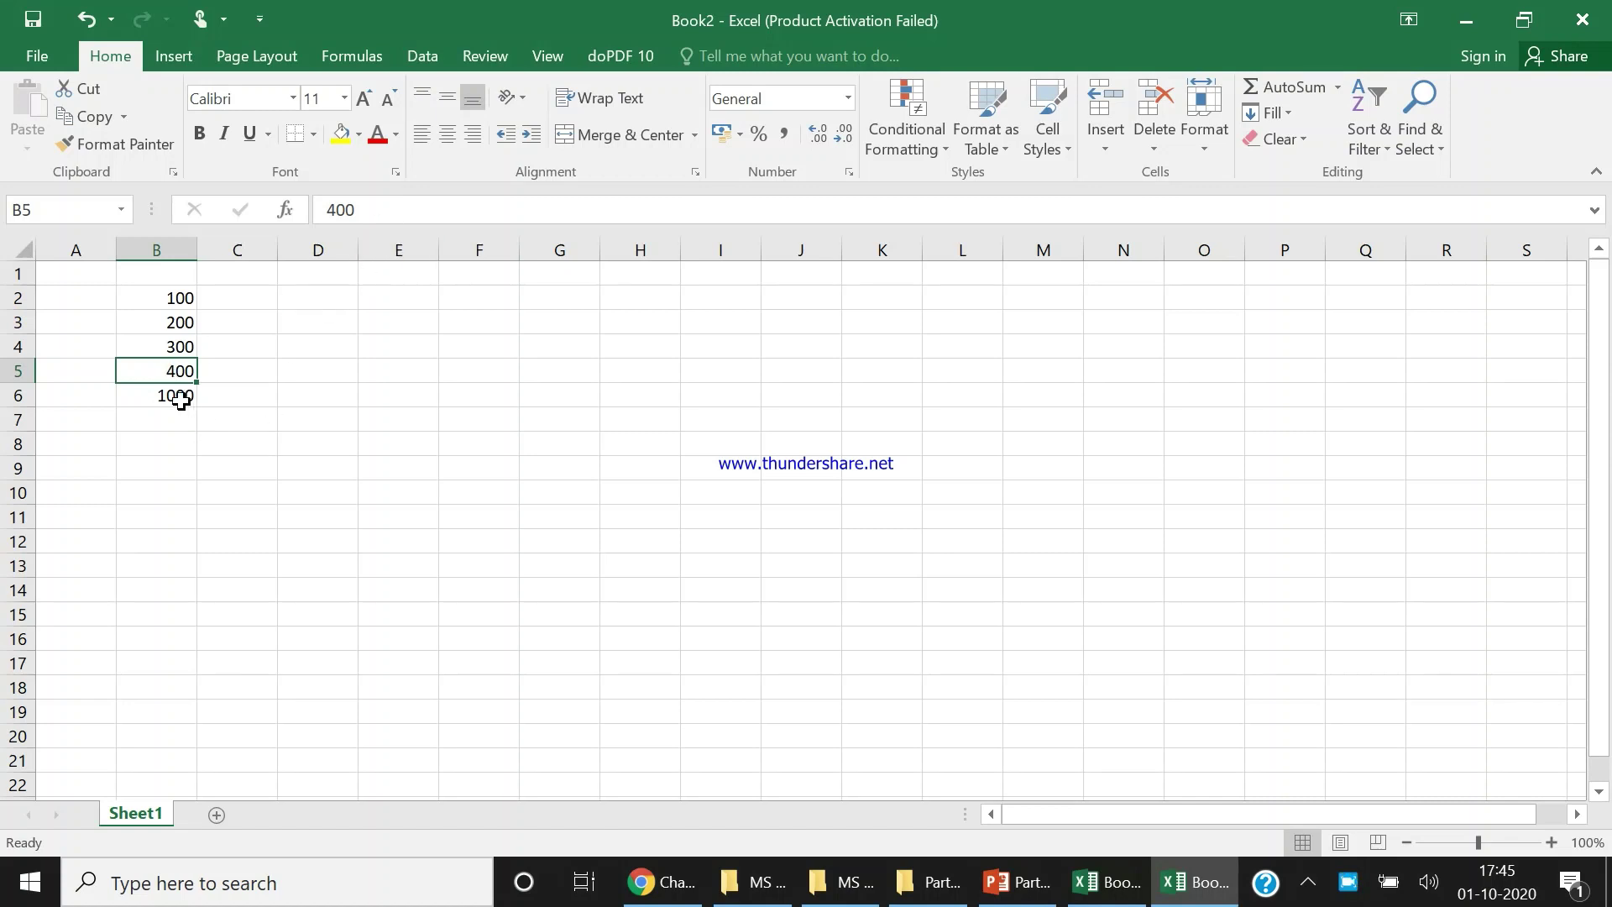
pyautogui.click(179, 398)
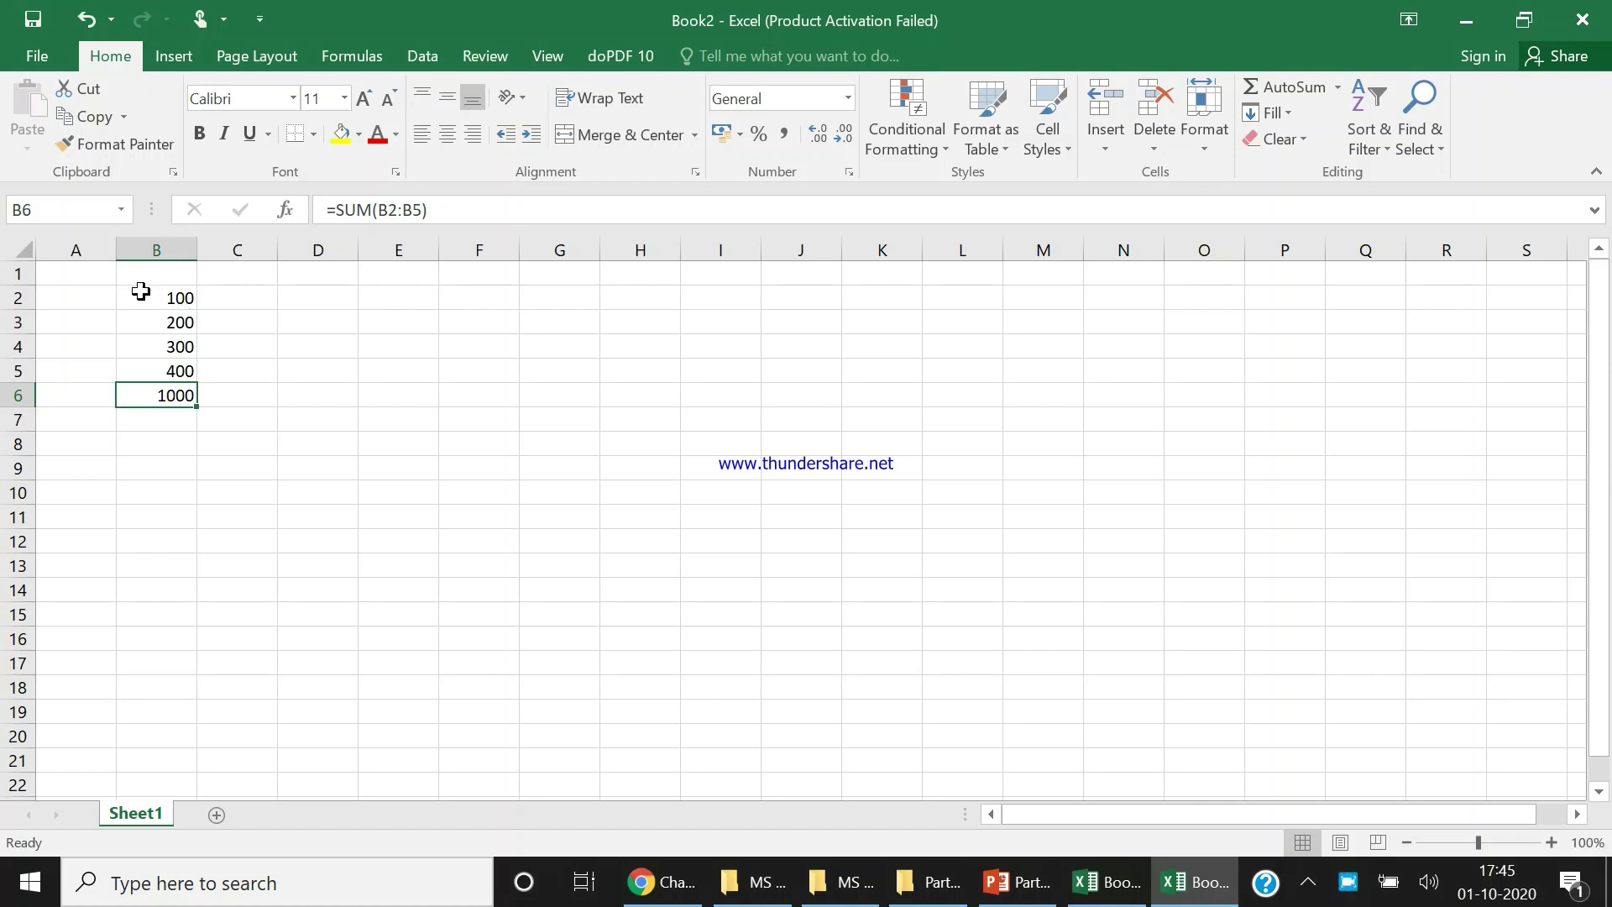
pyautogui.moveTo(141, 291); pyautogui.dragTo(151, 399)
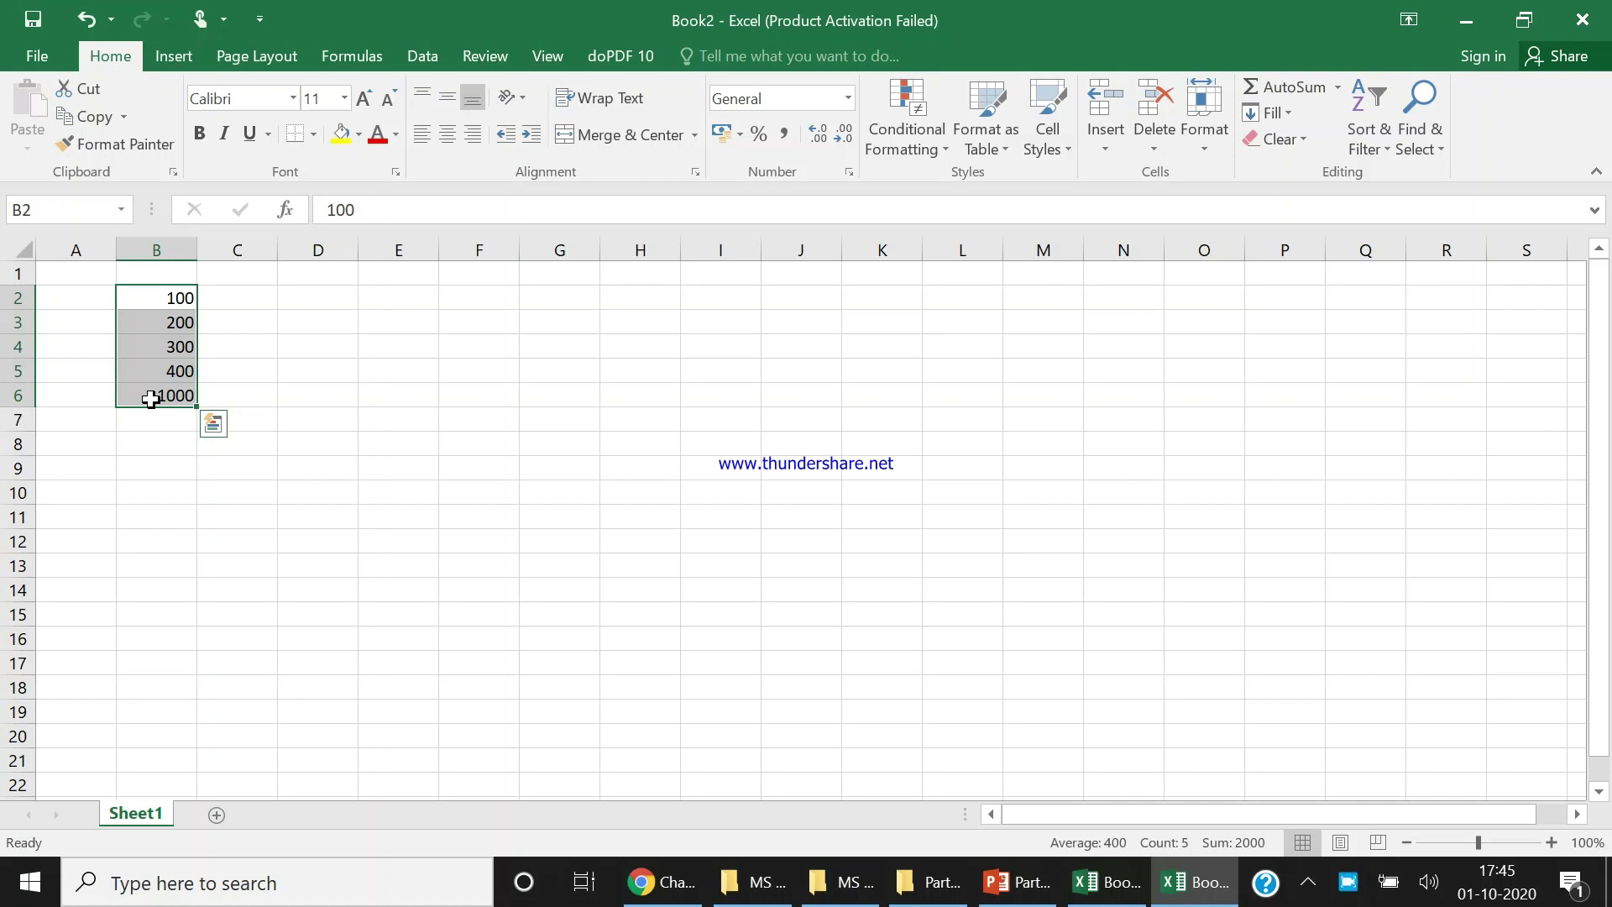
pyautogui.click(177, 440)
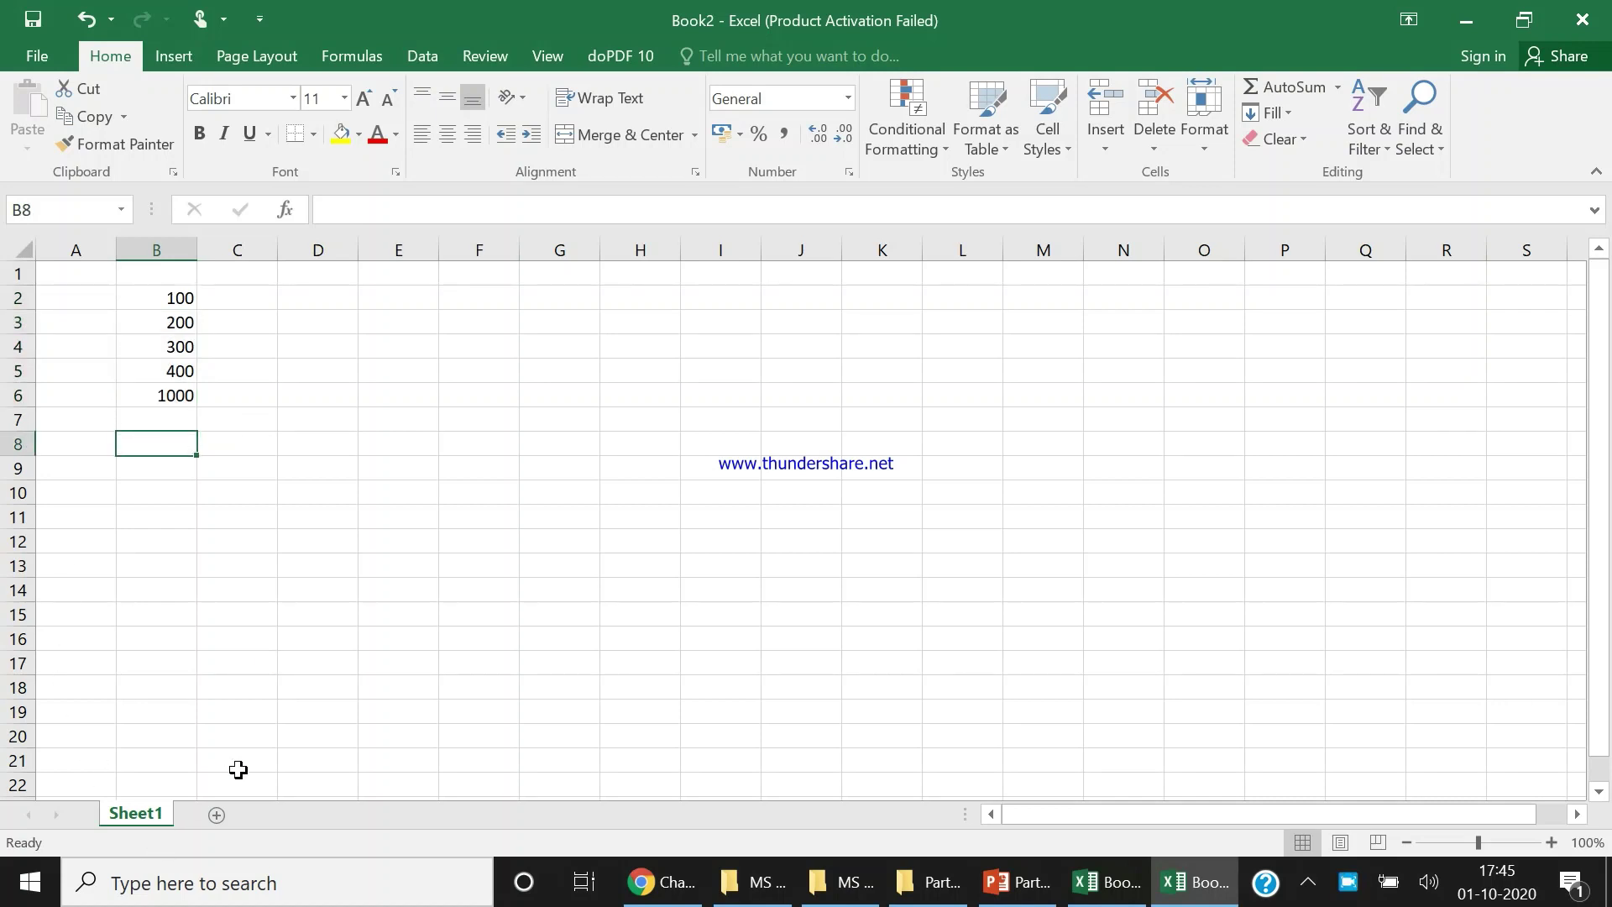
# - Add two new worksheets to the workbook, switching between the sheets, and return to Sheet1
pyautogui.click(217, 815)
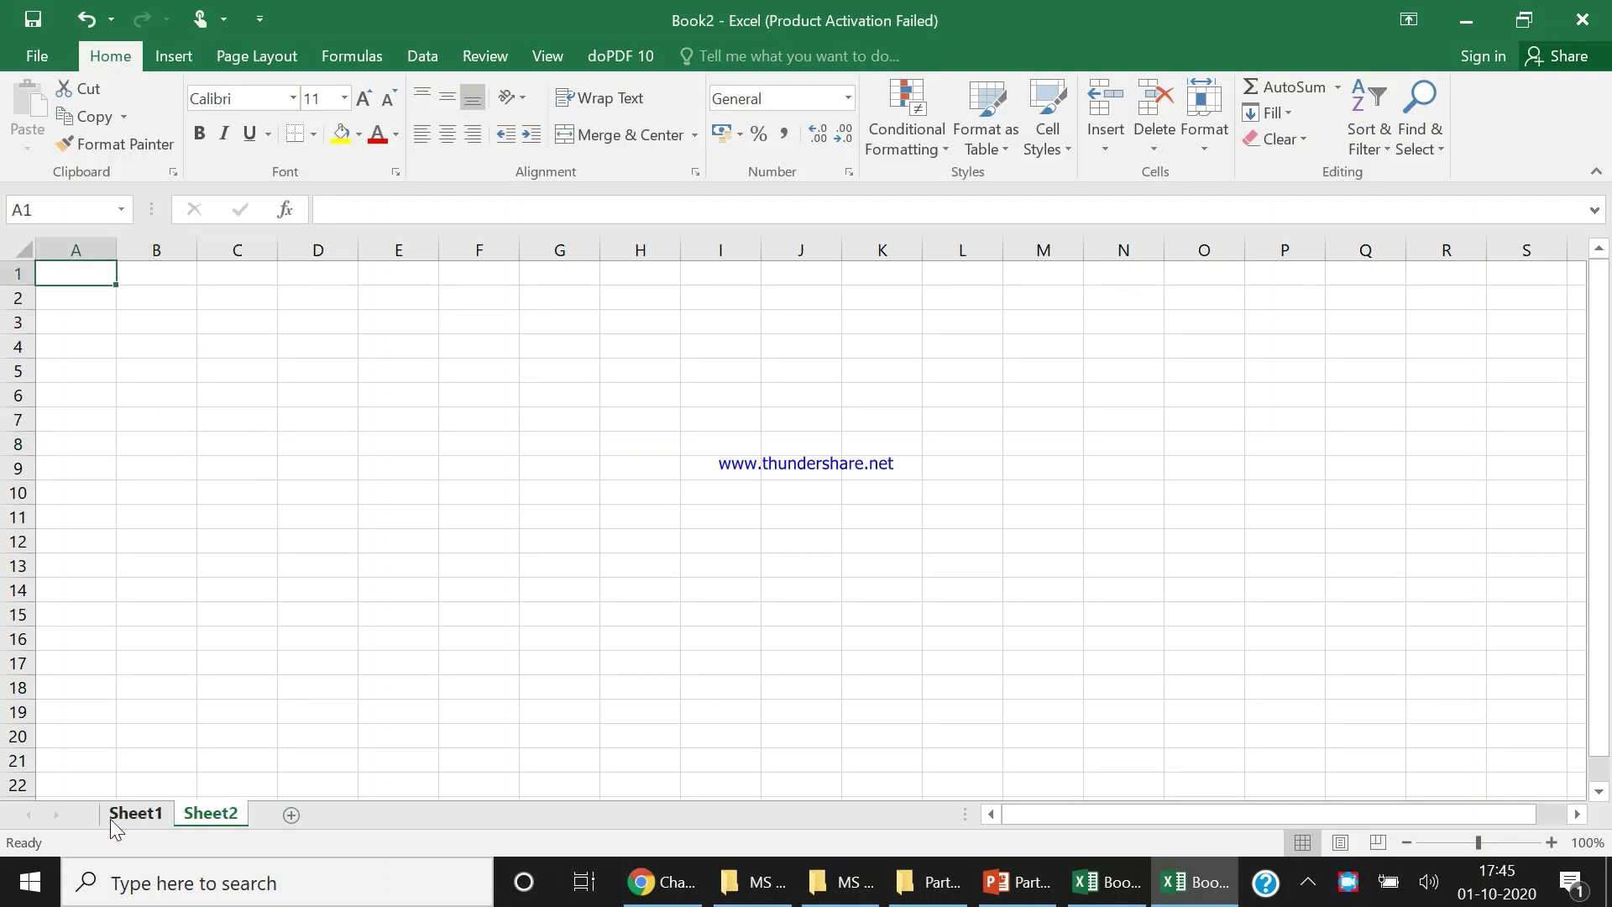
pyautogui.click(200, 658)
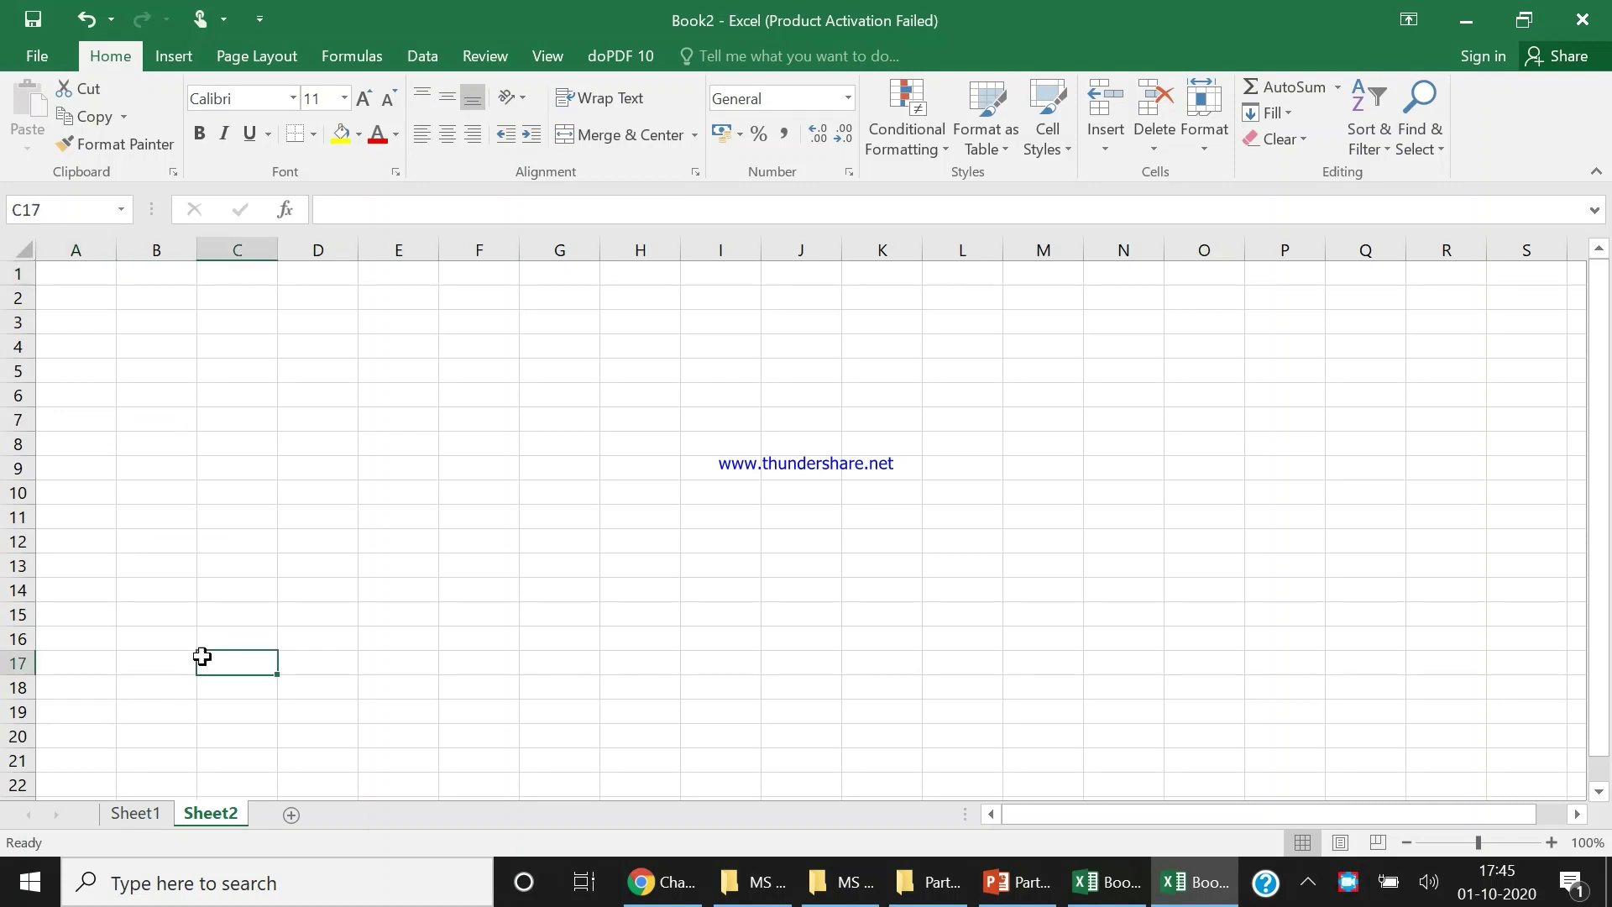
pyautogui.click(154, 813)
pyautogui.click(200, 815)
pyautogui.click(292, 815)
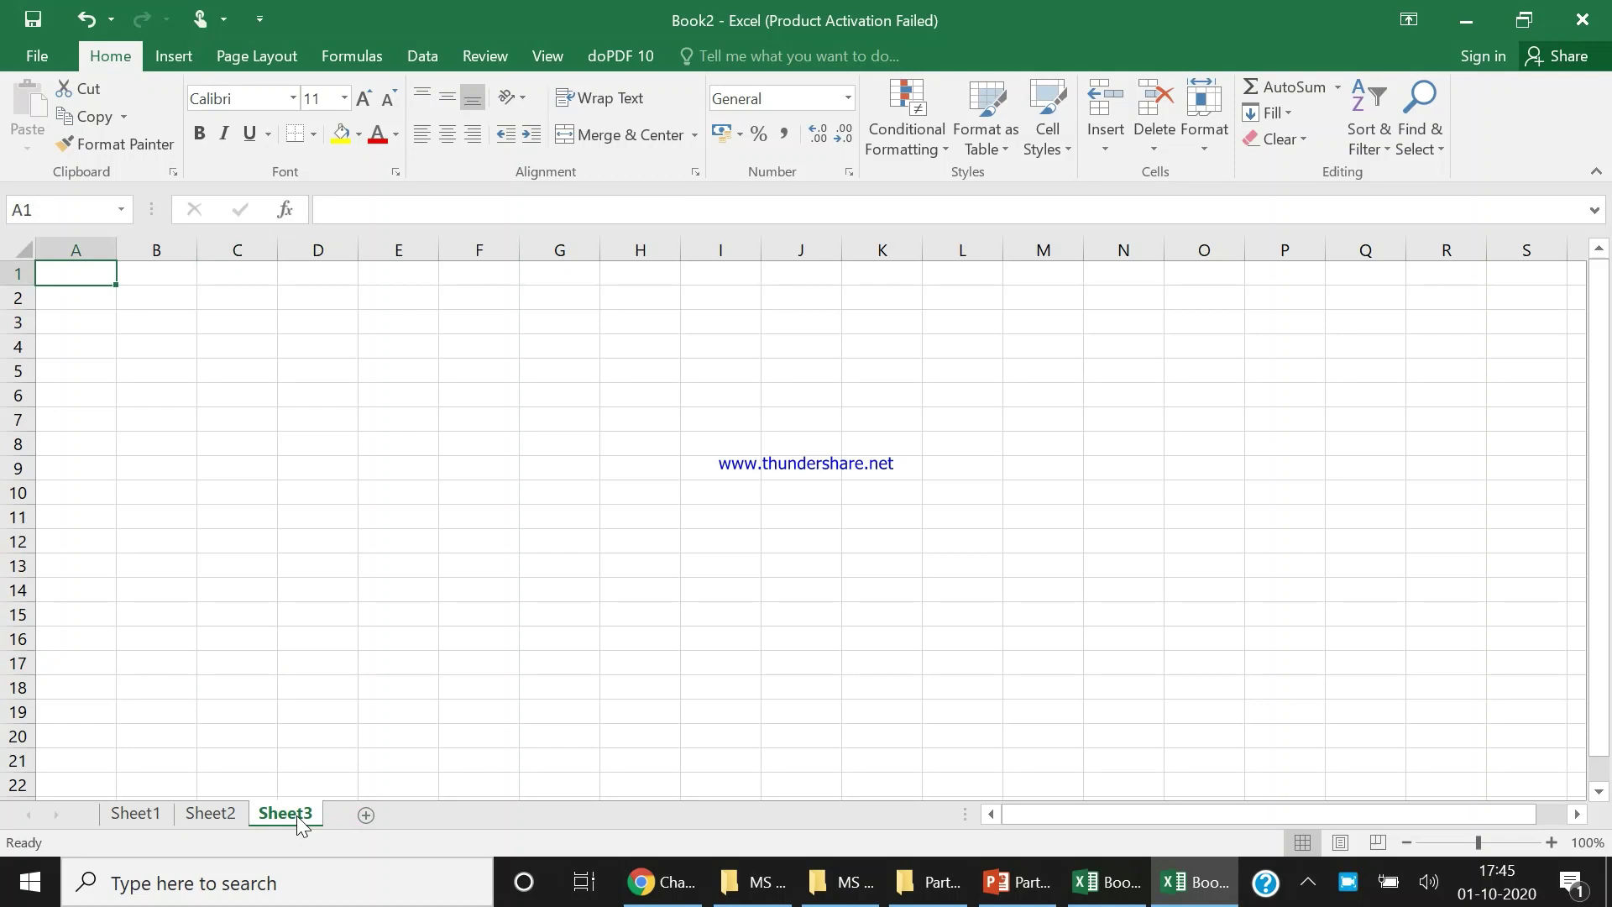
pyautogui.click(134, 813)
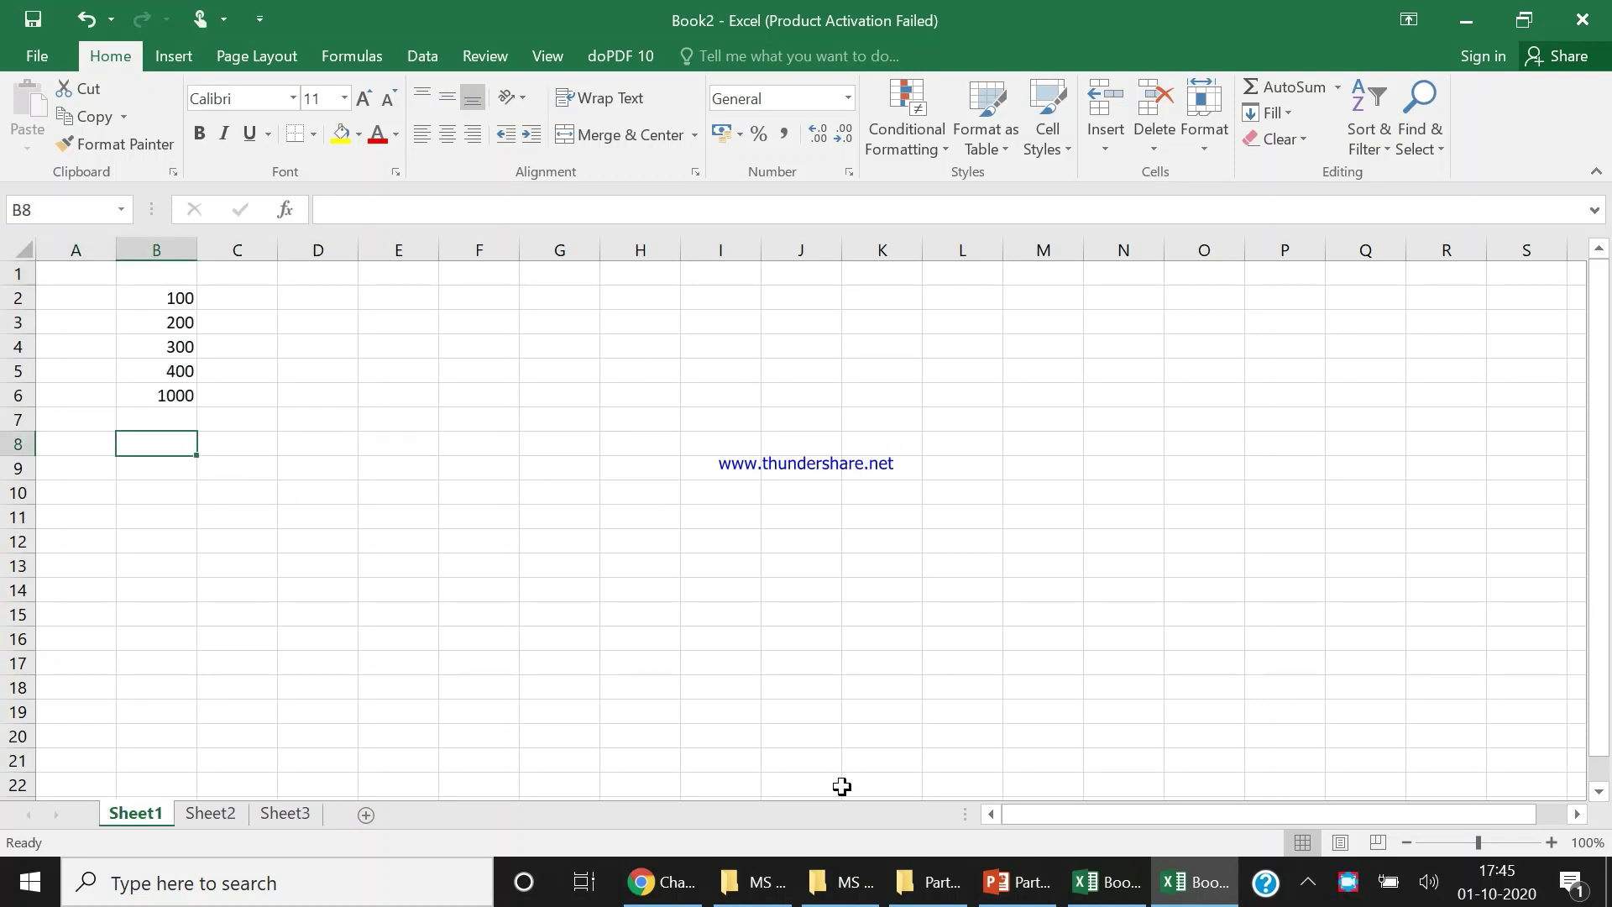
# - Try Sheet1 at zoom levels of 284%, 53% and 160%, and settle on 112%
pyautogui.click(1478, 847)
pyautogui.moveTo(1478, 846); pyautogui.dragTo(1518, 843)
pyautogui.click(1518, 843)
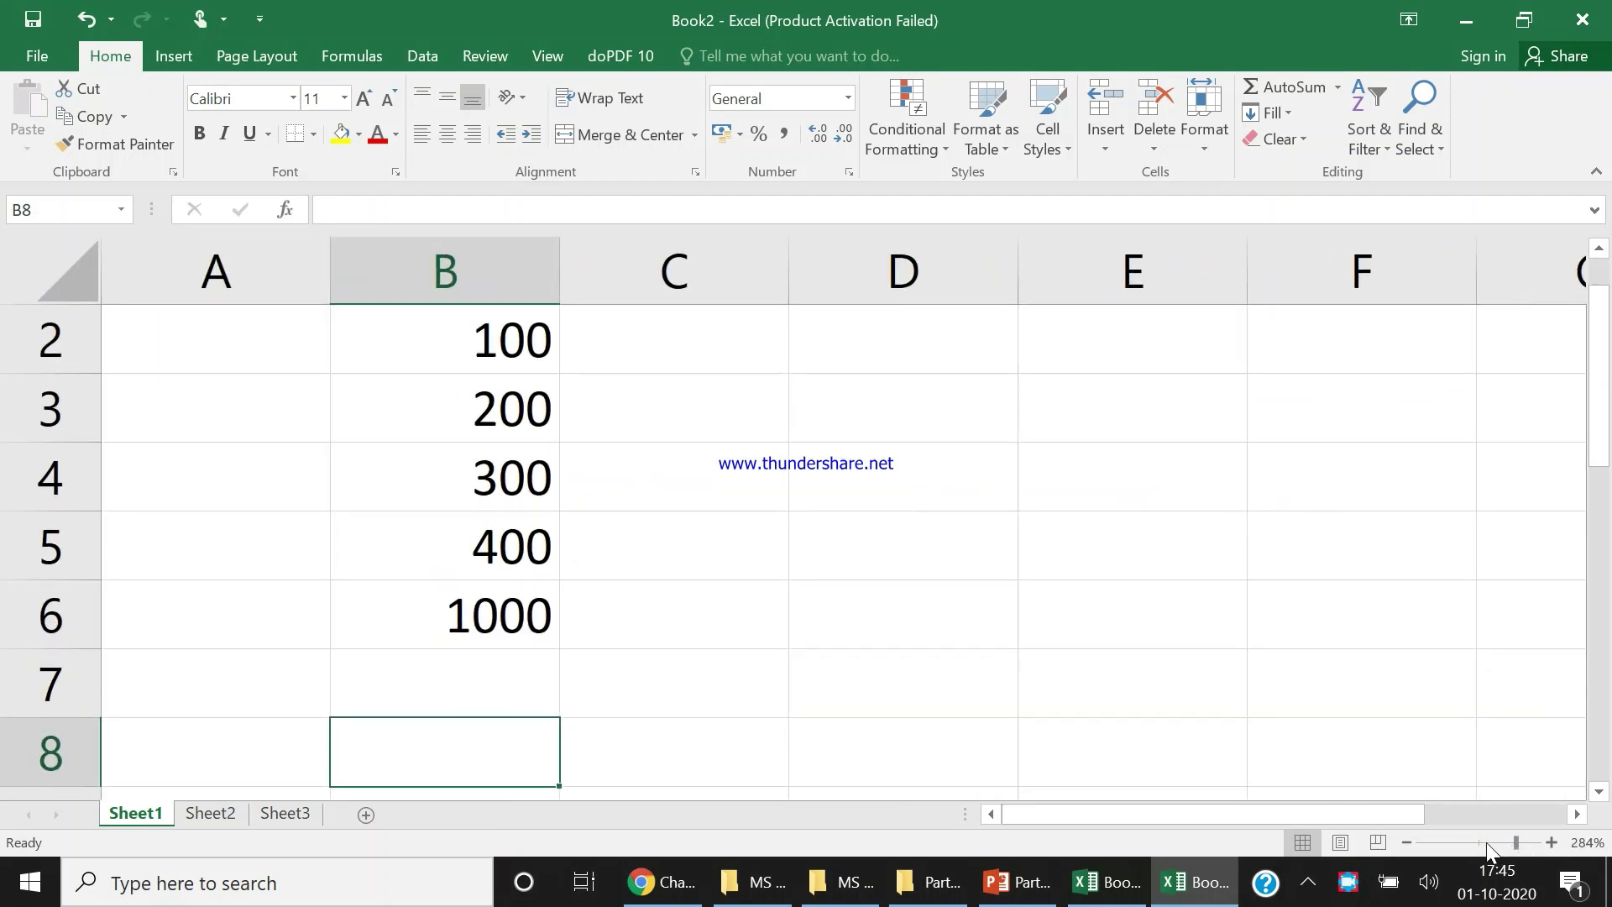
pyautogui.click(1446, 843)
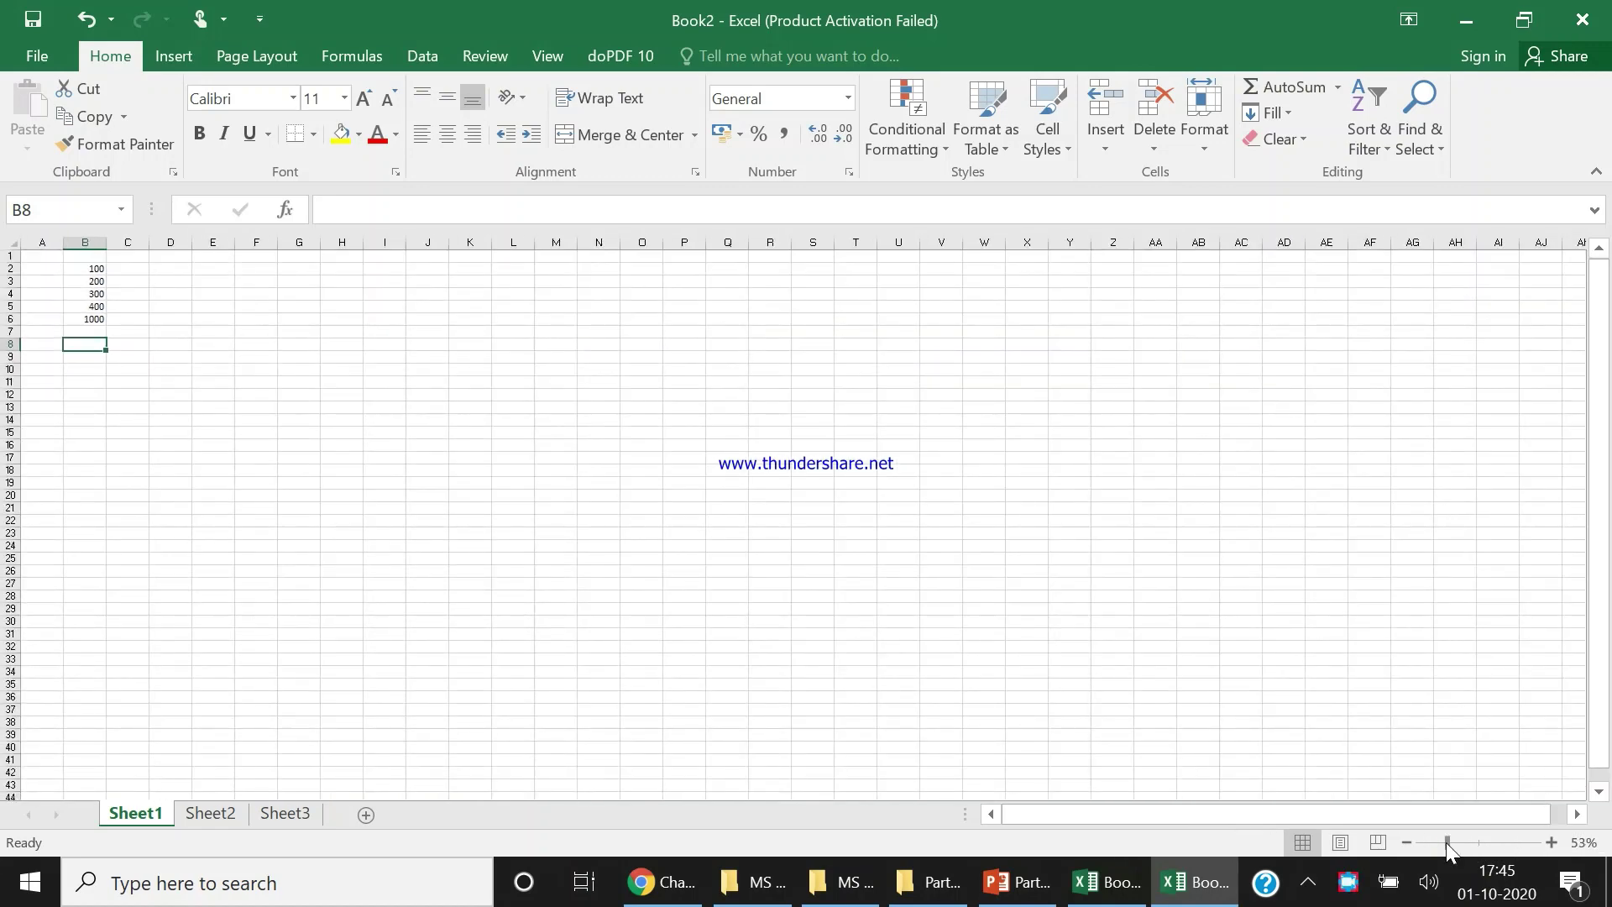
pyautogui.click(1491, 838)
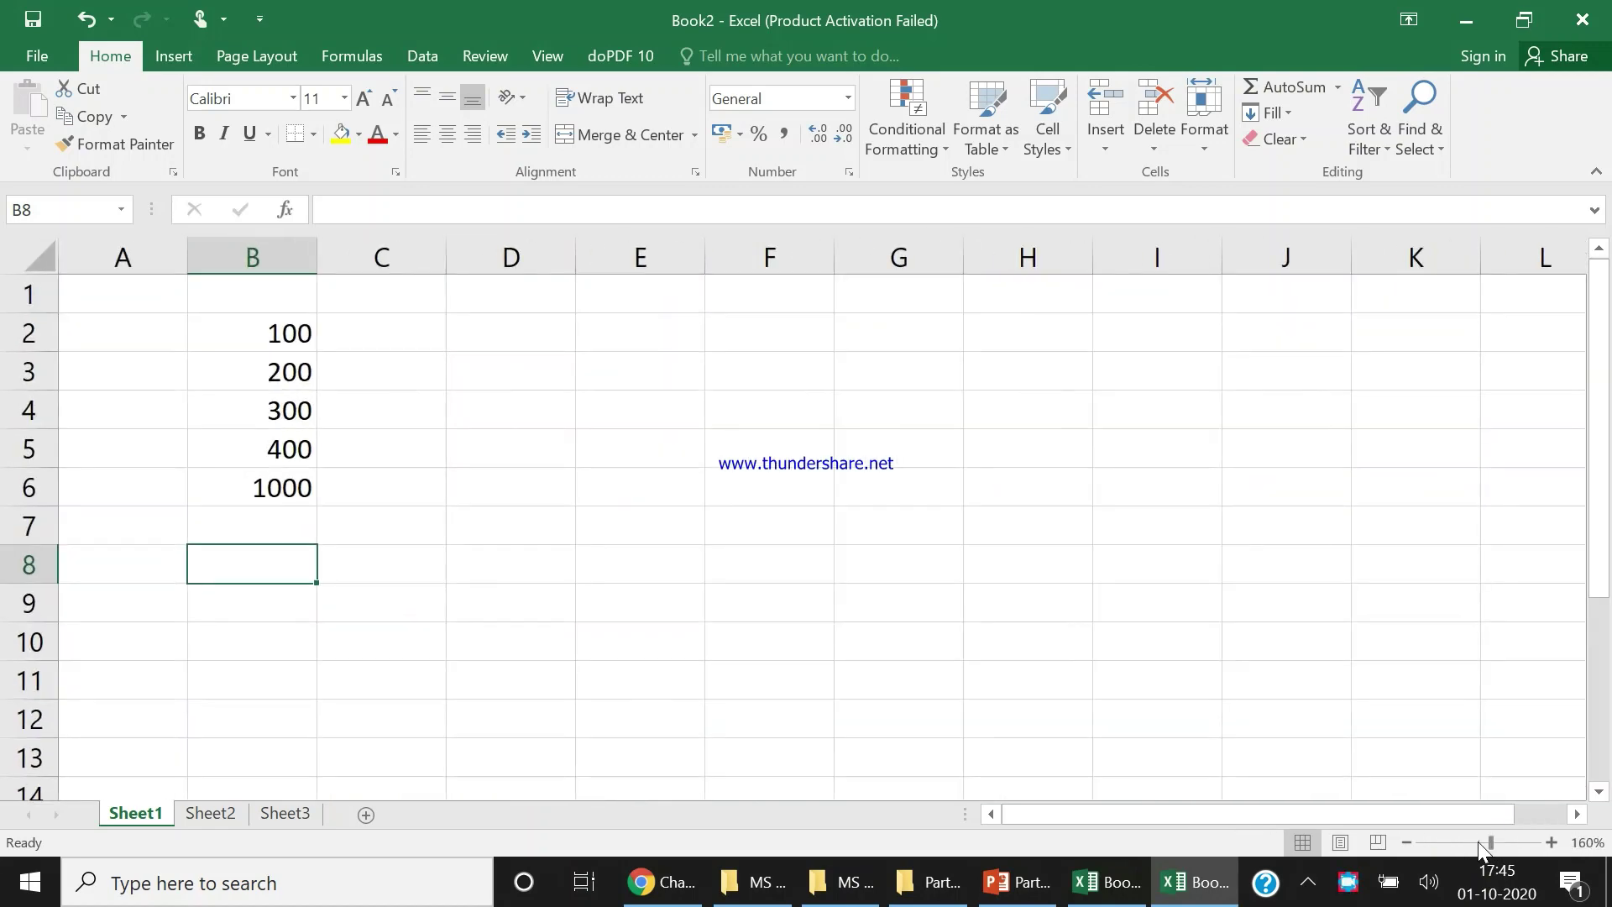
pyautogui.click(1481, 843)
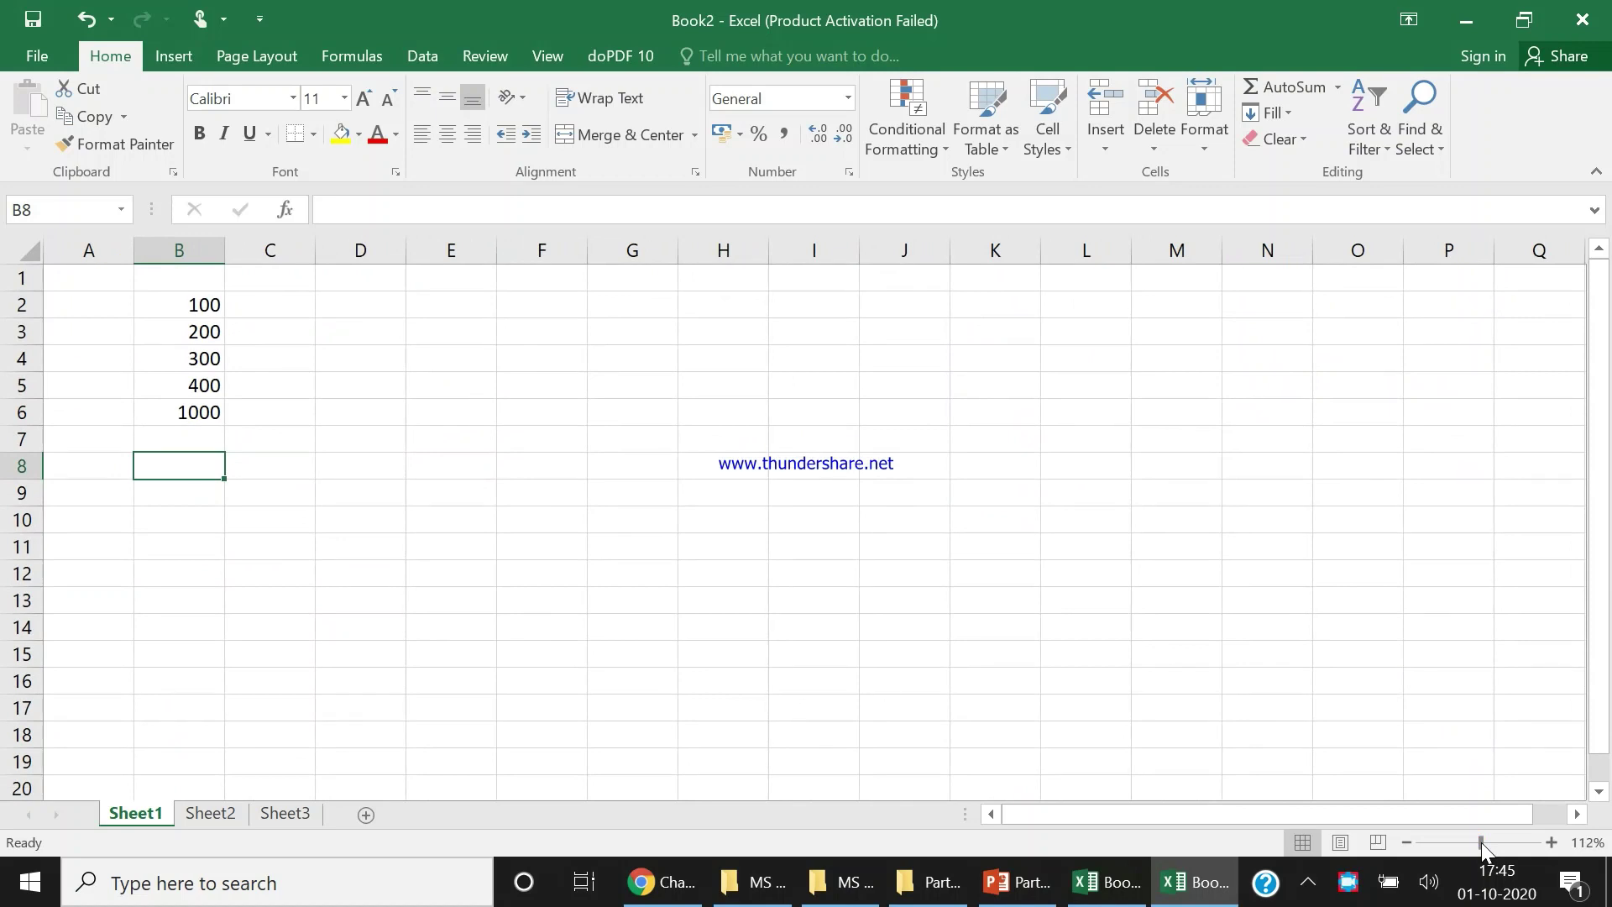